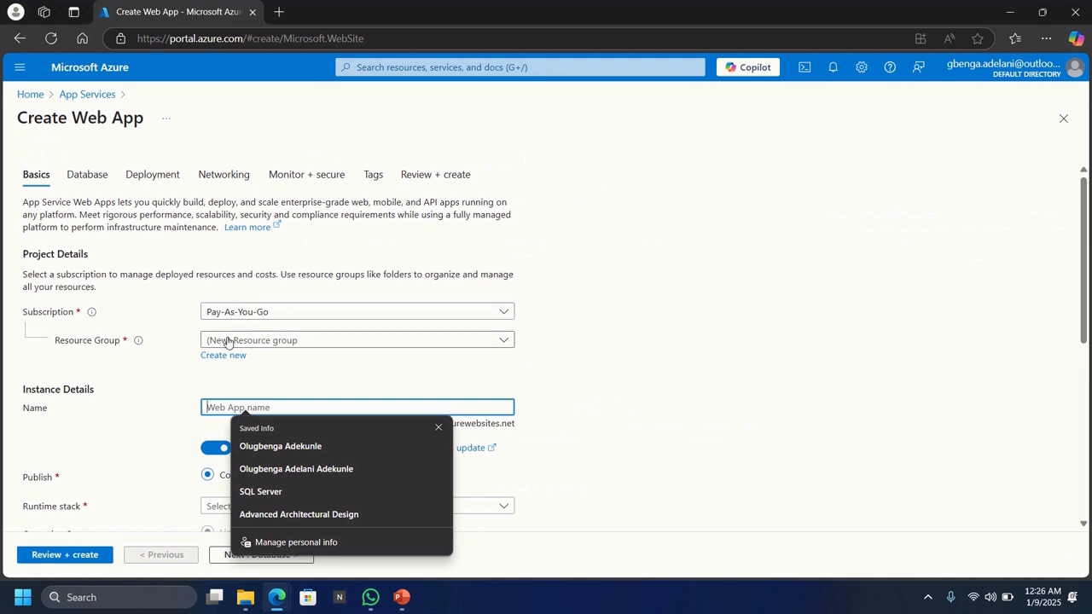
# Expand the resource group options on the Pay-As-You-Go Create Web App form
pyautogui.click(227, 341)
# Create a new resource group named RG1 for the web app
pyautogui.click(227, 342)
pyautogui.click(223, 356)
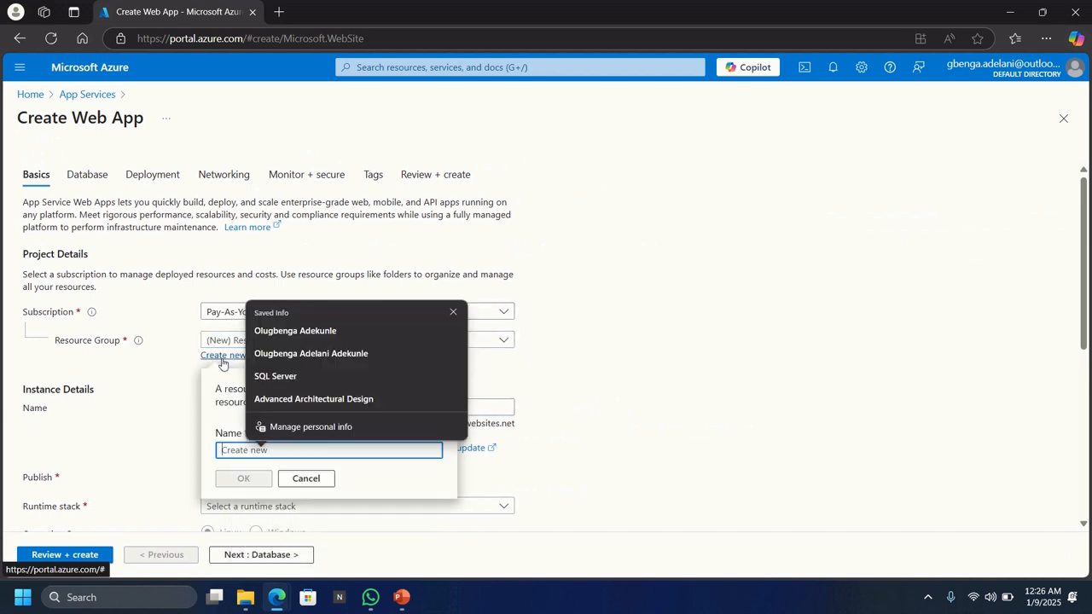
pyautogui.write('RG1')
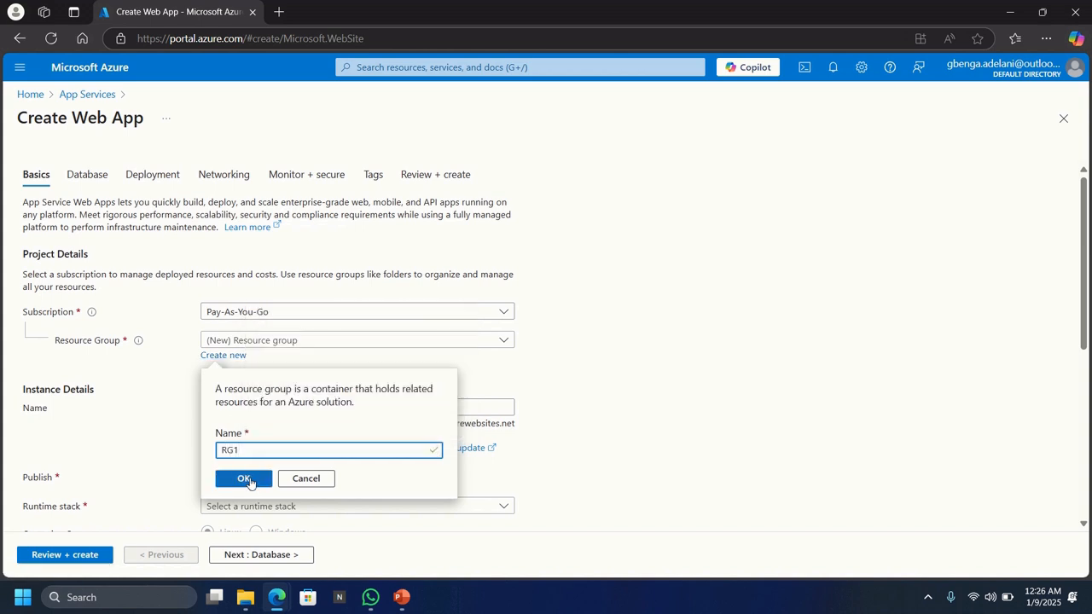
pyautogui.click(250, 480)
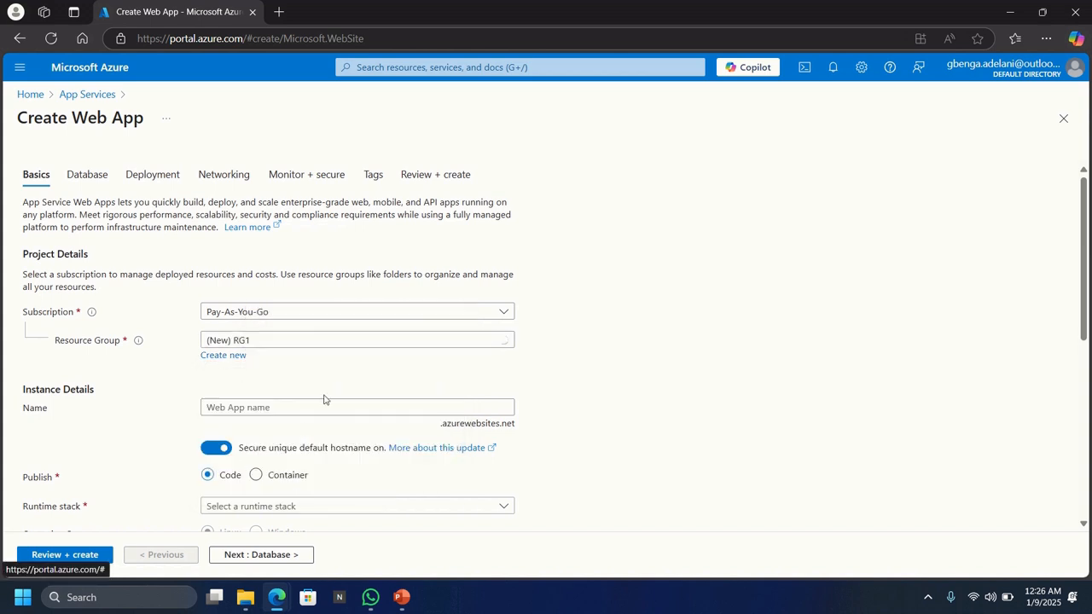
# Enter my1759app as the web app's name
pyautogui.scroll(-1, 341, 373)
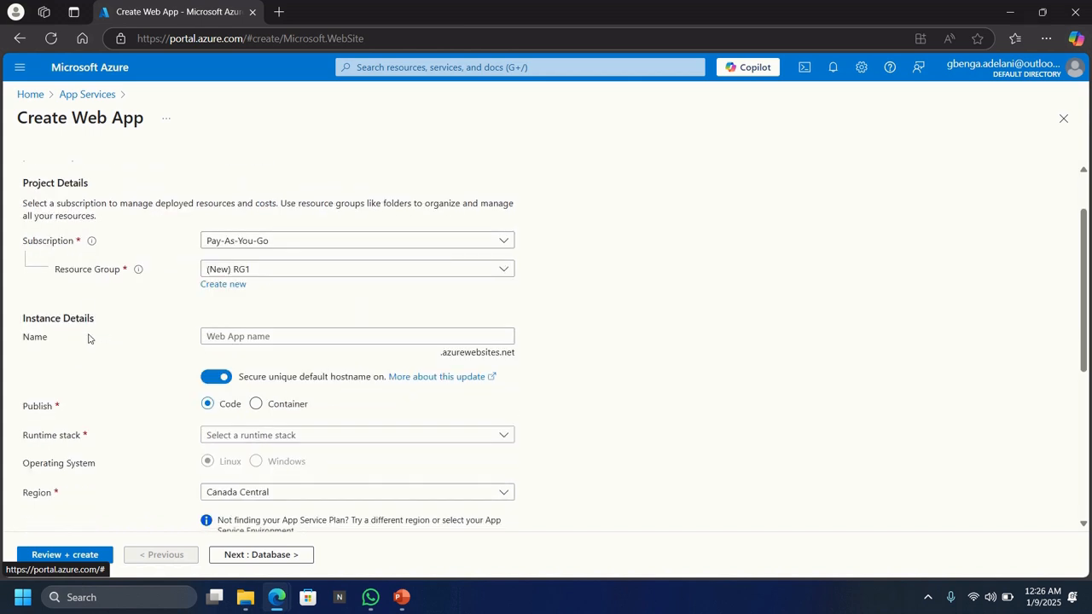
pyautogui.click(247, 338)
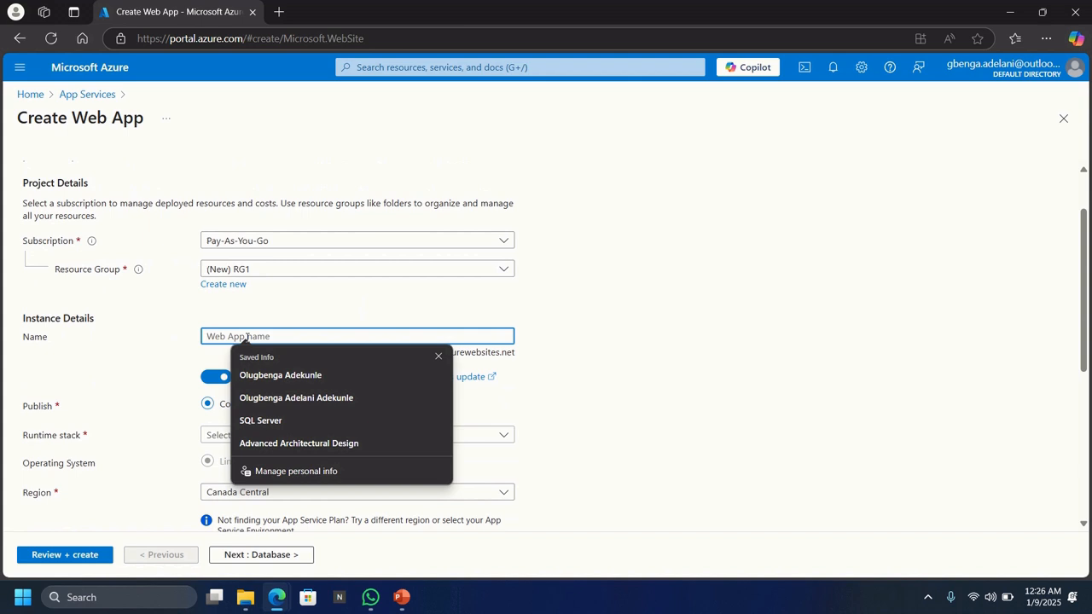
pyautogui.write('my1')
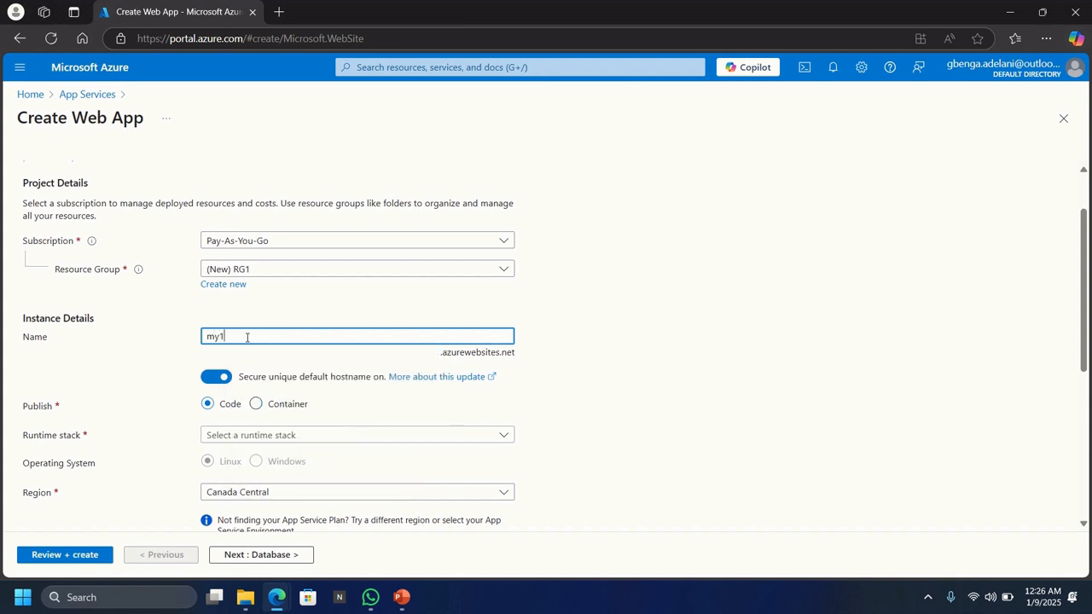
pyautogui.write('759app')
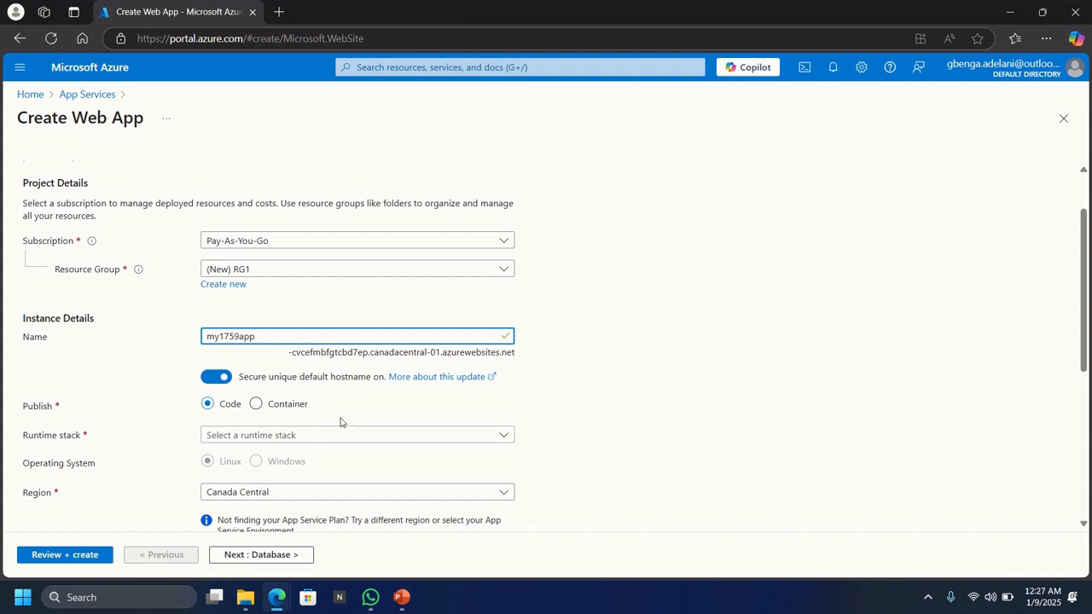
pyautogui.scroll(-1, 342, 421)
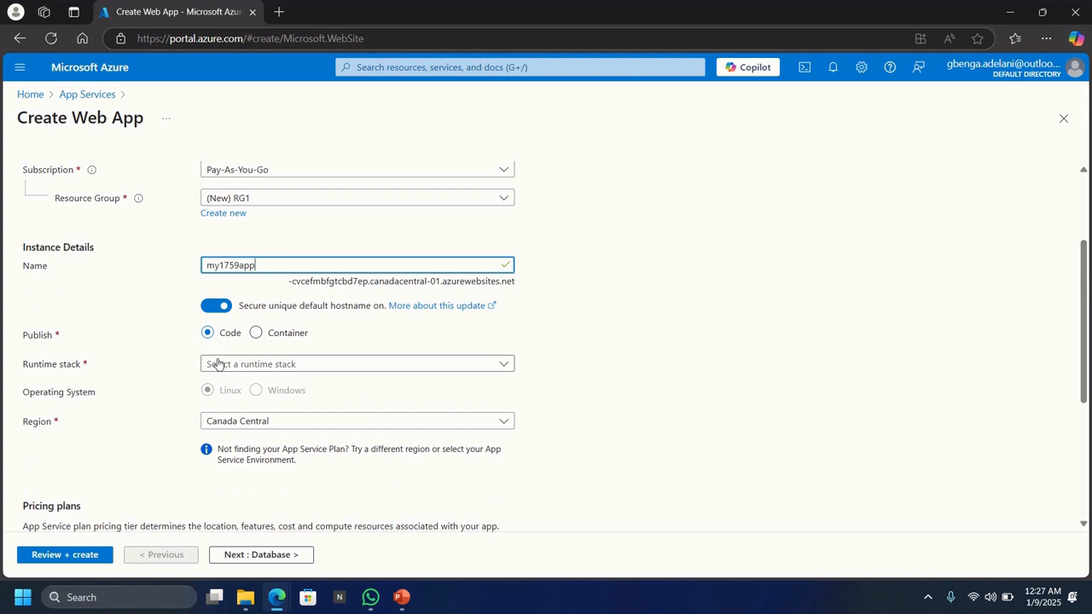
pyautogui.click(224, 366)
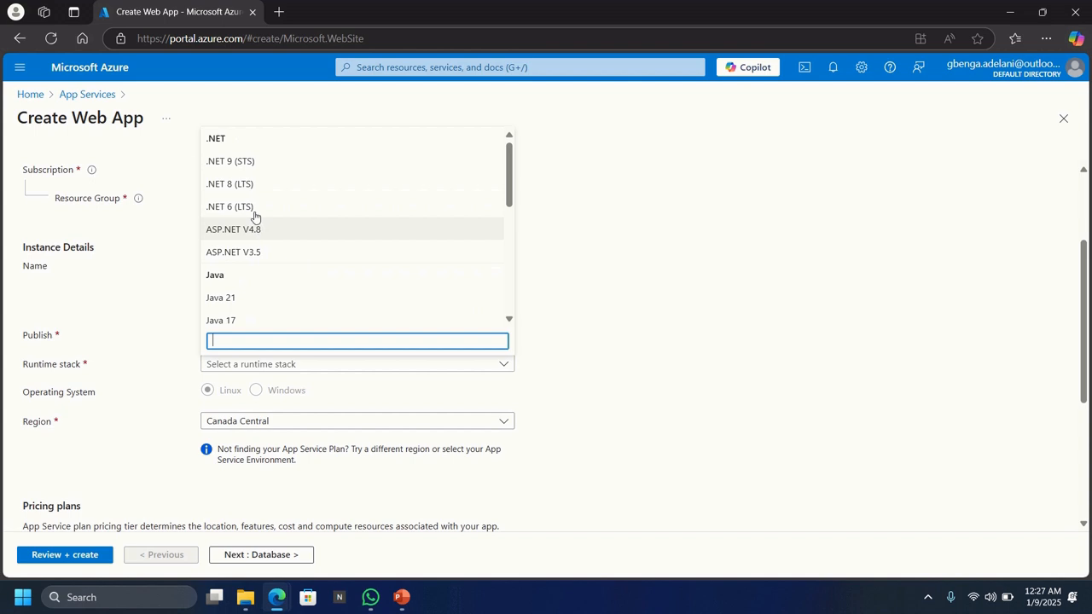
# Choose .NET 8 (LTS) on Windows as the runtime stack and review the region and pricing plan
pyautogui.click(244, 185)
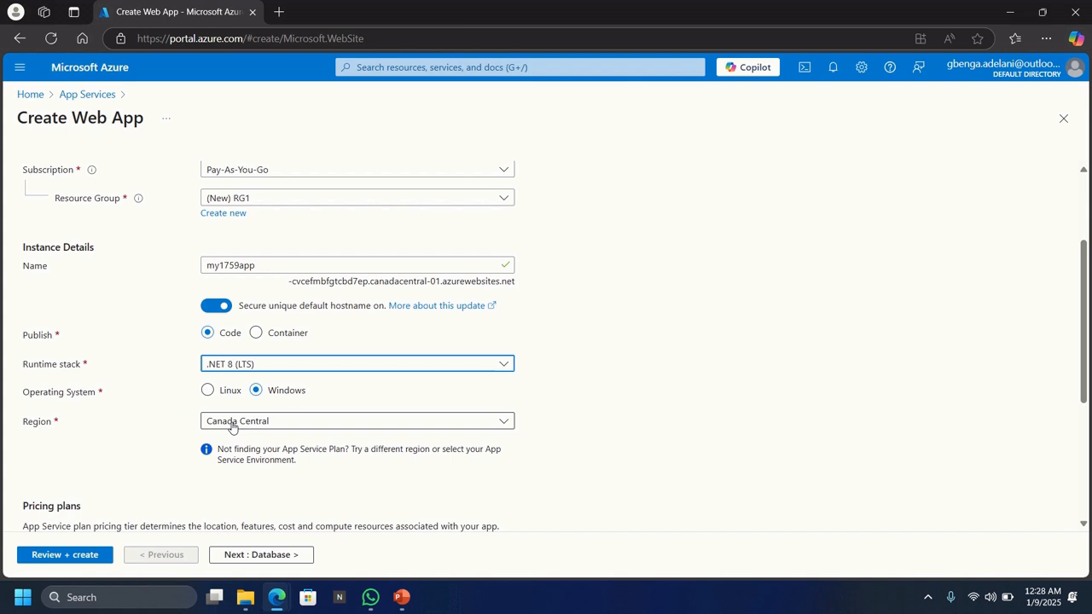
pyautogui.scroll(-2, 548, 412)
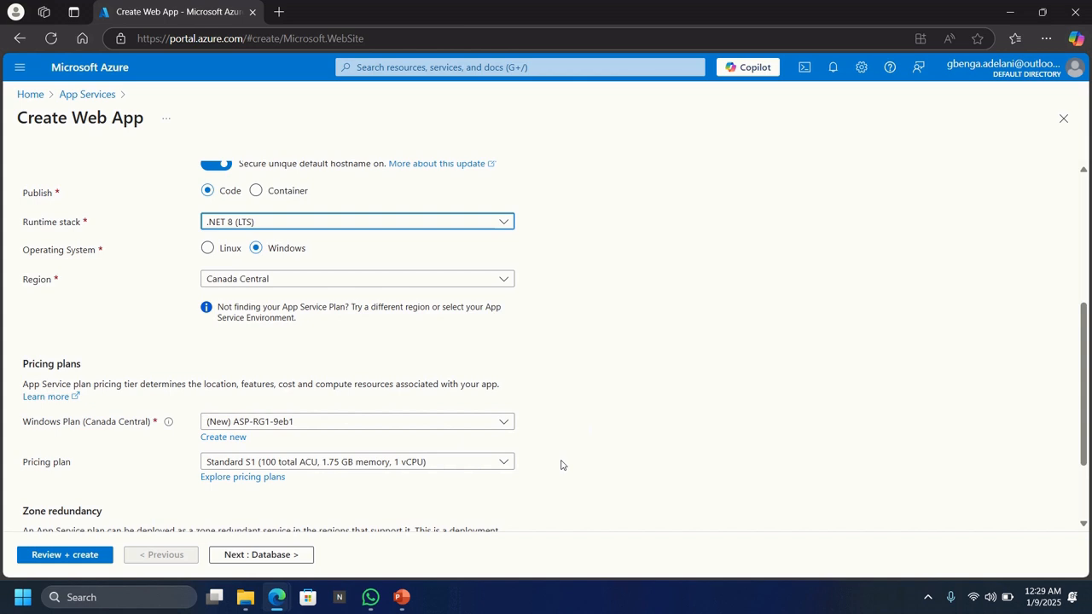
pyautogui.scroll(-1, 561, 465)
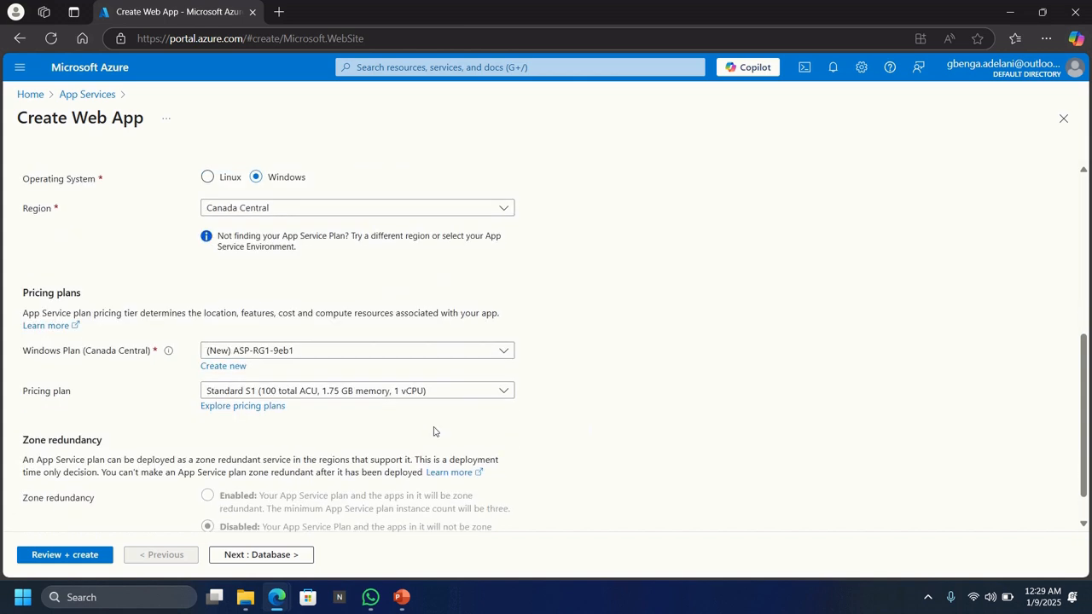
# Keep the Standard S1 pricing plan and go to the Database settings
pyautogui.click(232, 397)
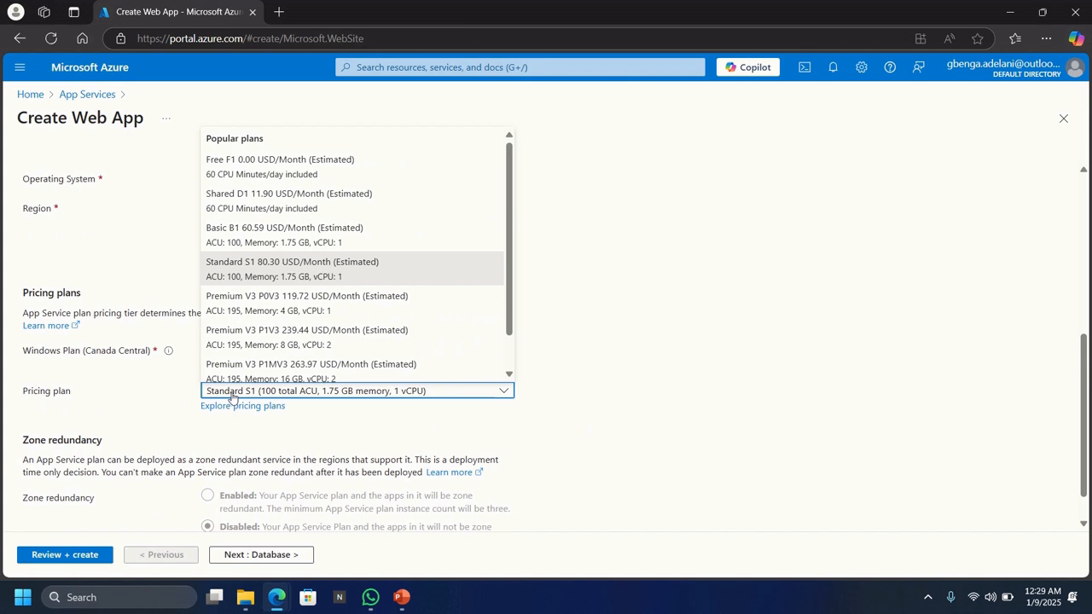
pyautogui.click(567, 413)
pyautogui.scroll(-1, 556, 415)
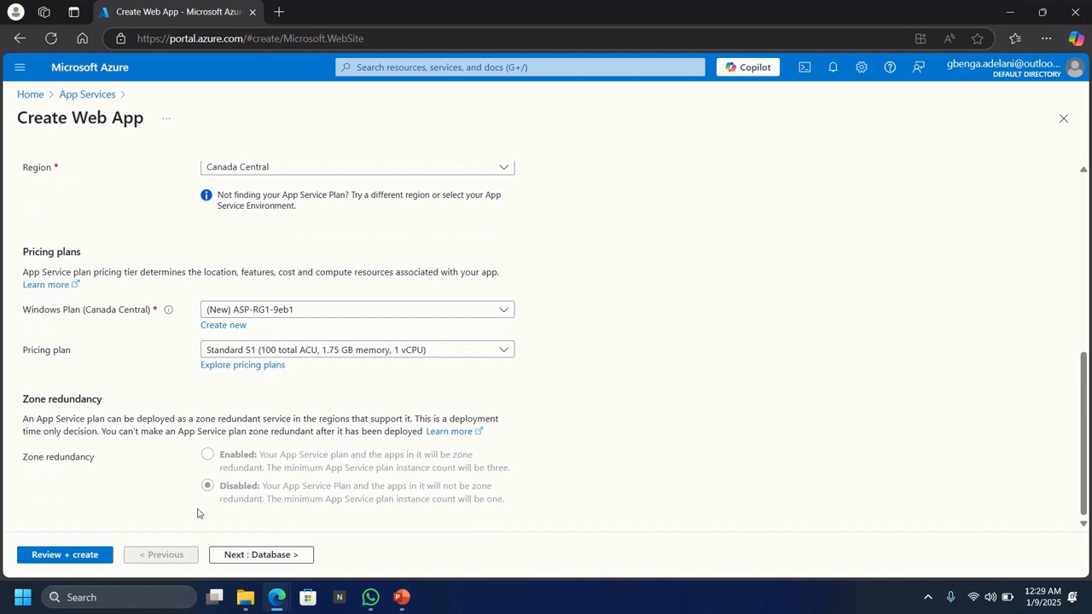
pyautogui.scroll(5, 556, 463)
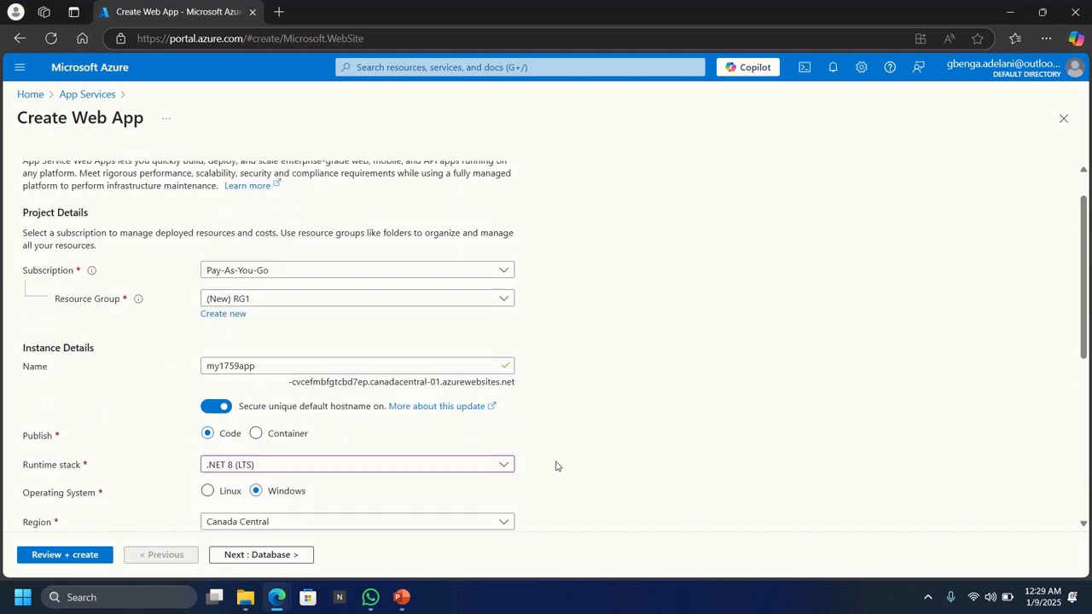
pyautogui.click(83, 176)
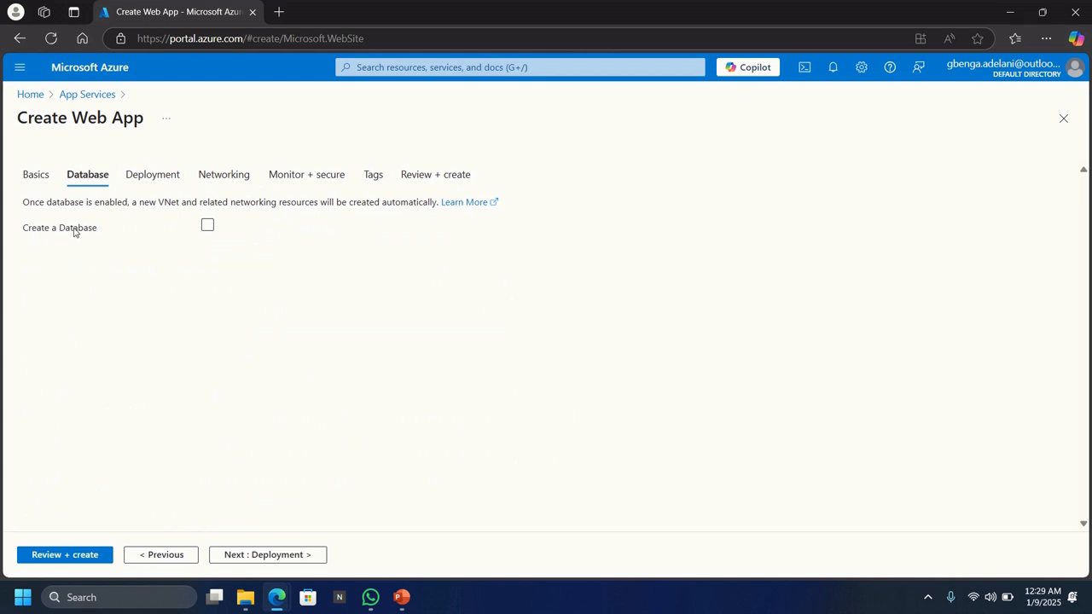
# Tick Create a Database and enable basic authentication in the Deployment settings
pyautogui.click(209, 226)
pyautogui.click(138, 181)
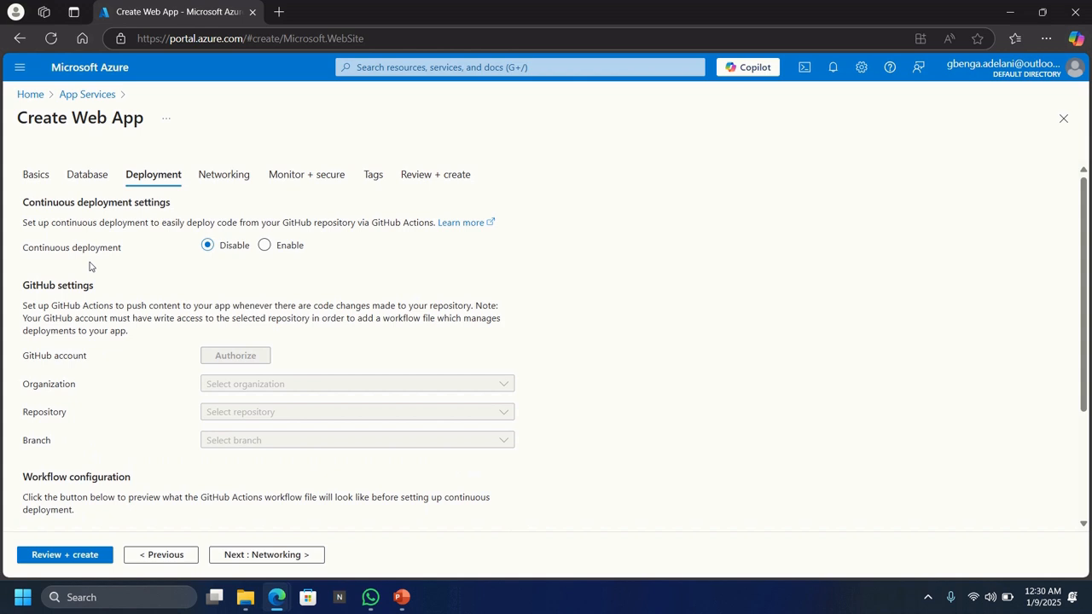
pyautogui.scroll(-2, 117, 327)
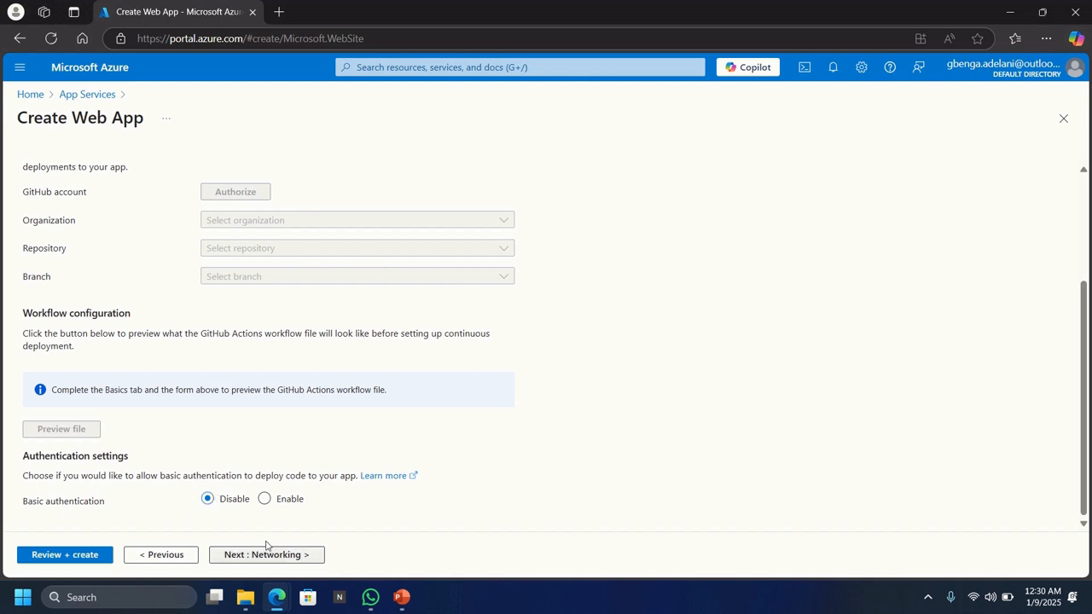
pyautogui.click(266, 500)
pyautogui.scroll(3, 313, 448)
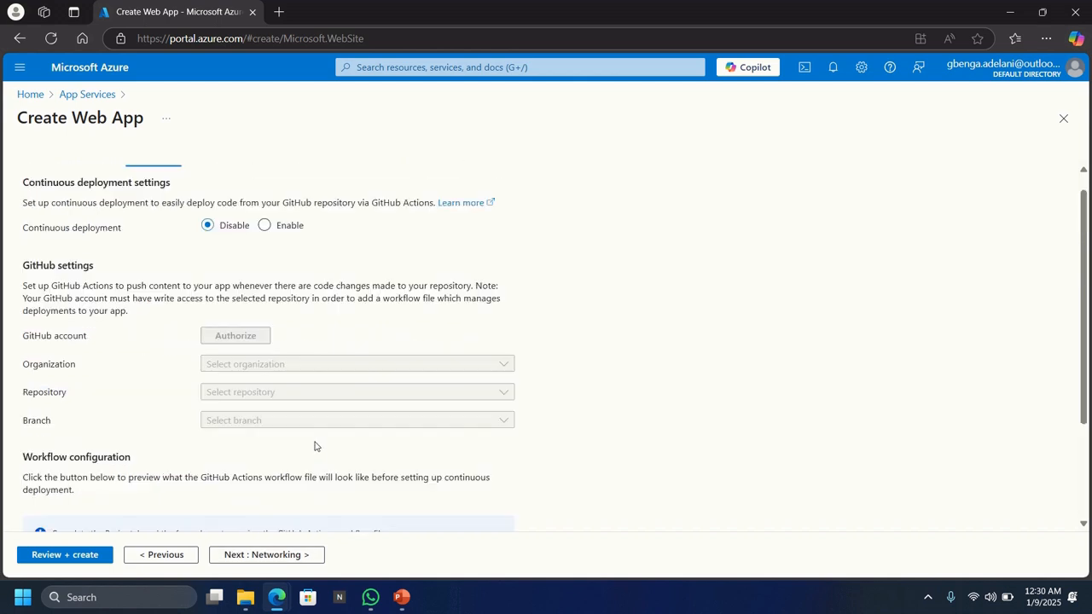
pyautogui.click(225, 176)
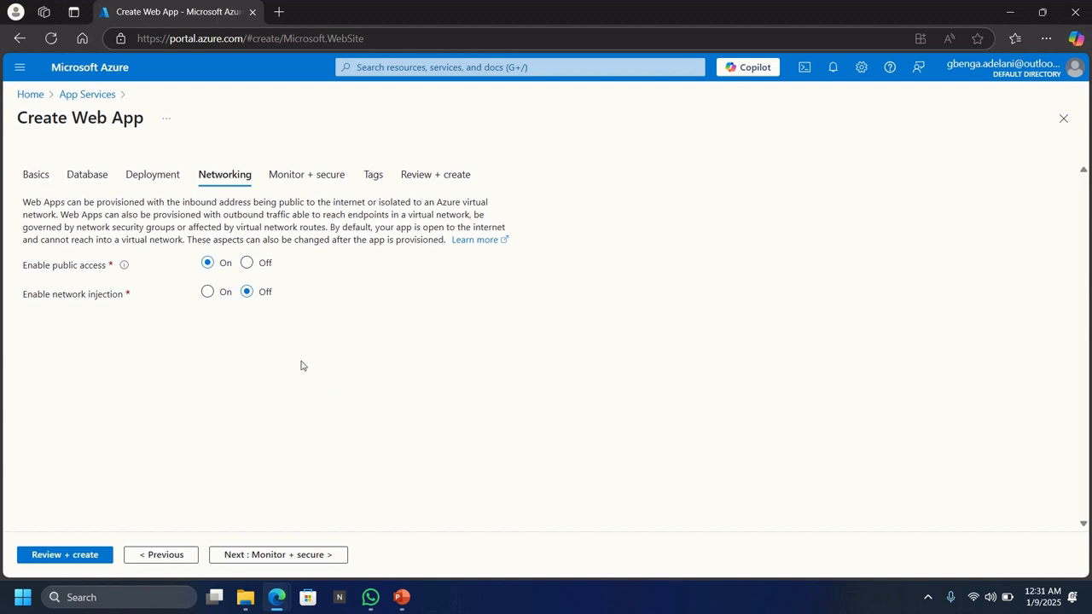
# Advance to Review + create, showing the 80.30 USD/Month Standard S1 estimate
pyautogui.click(49, 558)
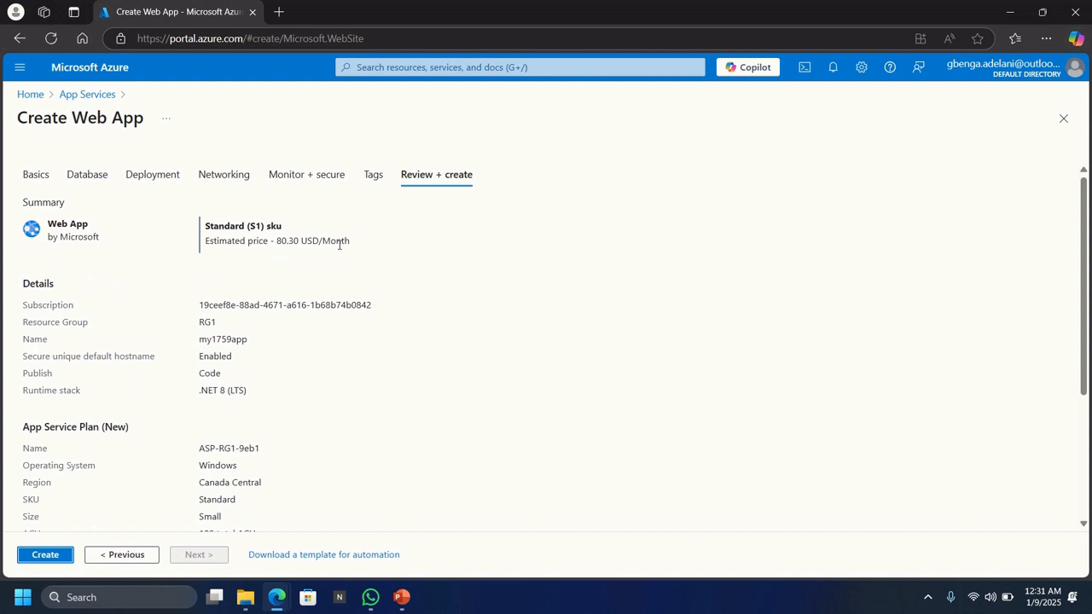
# Submit my1759app for creation in resource group RG1 and wait for deployment
pyautogui.scroll(-1, 285, 356)
pyautogui.scroll(-3, 286, 356)
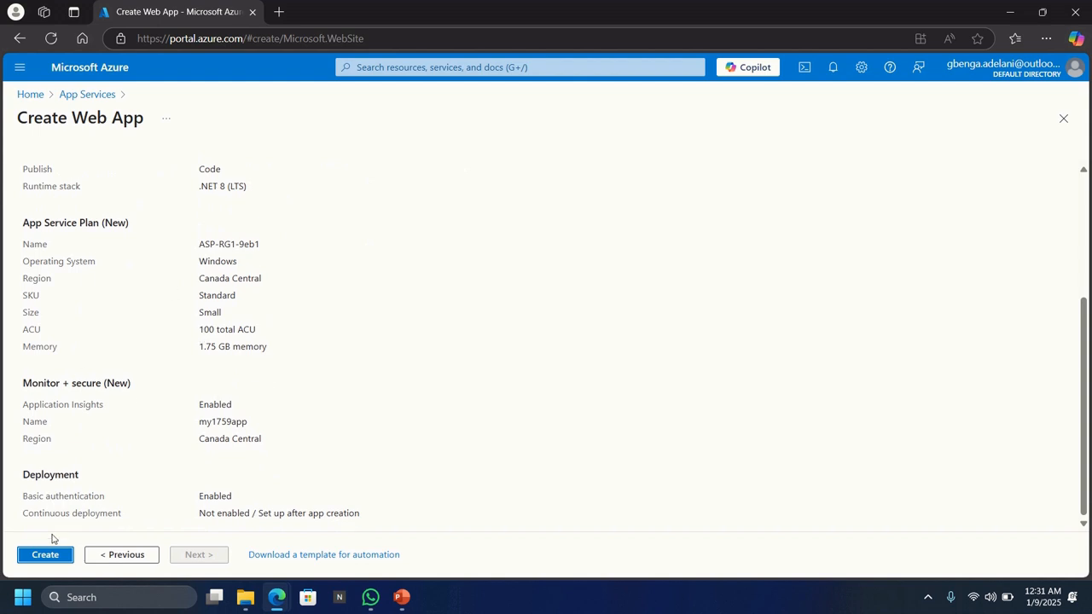
pyautogui.click(37, 559)
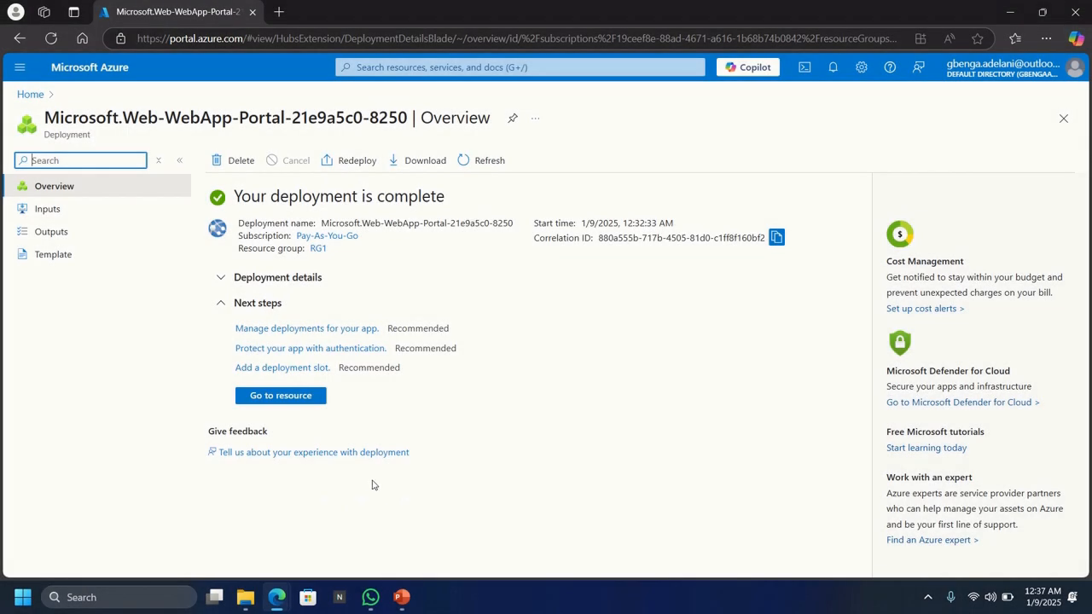
# Go to the my1759app resource and open its azurewebsites.net default domain in a new tab
pyautogui.click(265, 401)
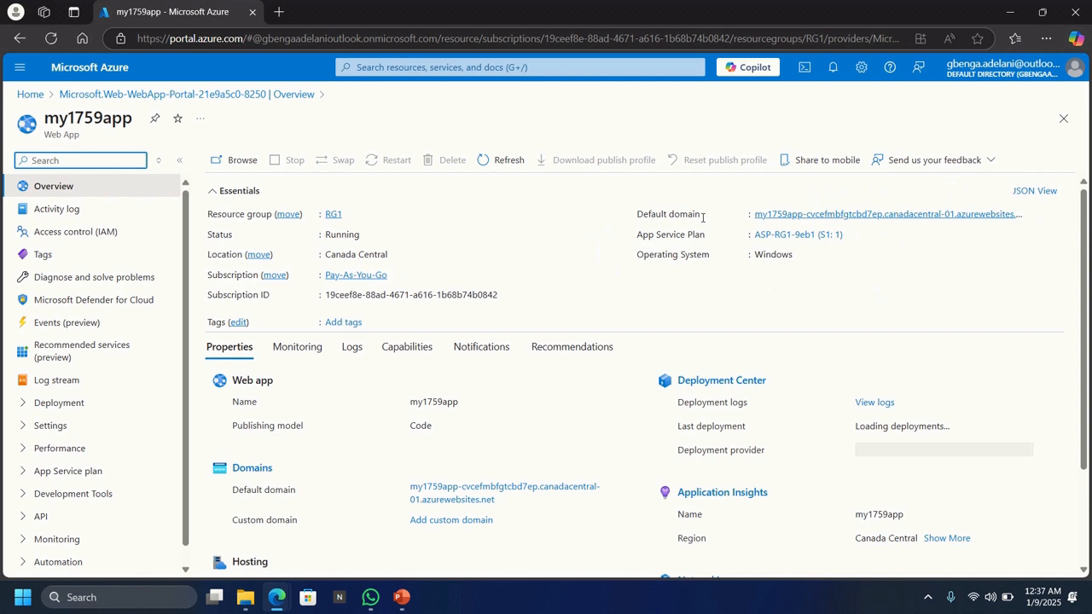
pyautogui.click(840, 217)
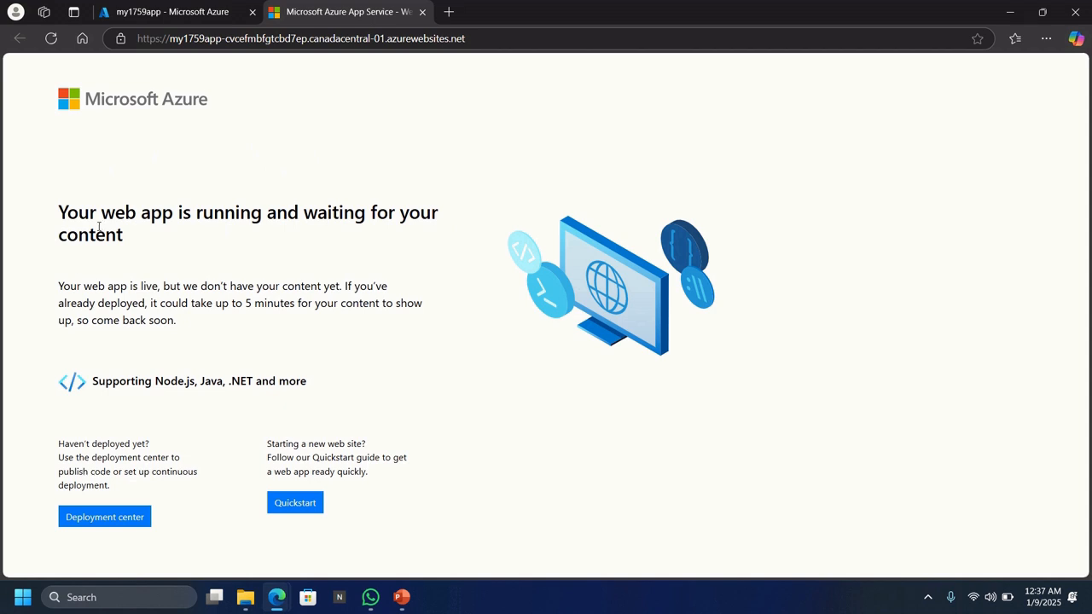
pyautogui.click(17, 604)
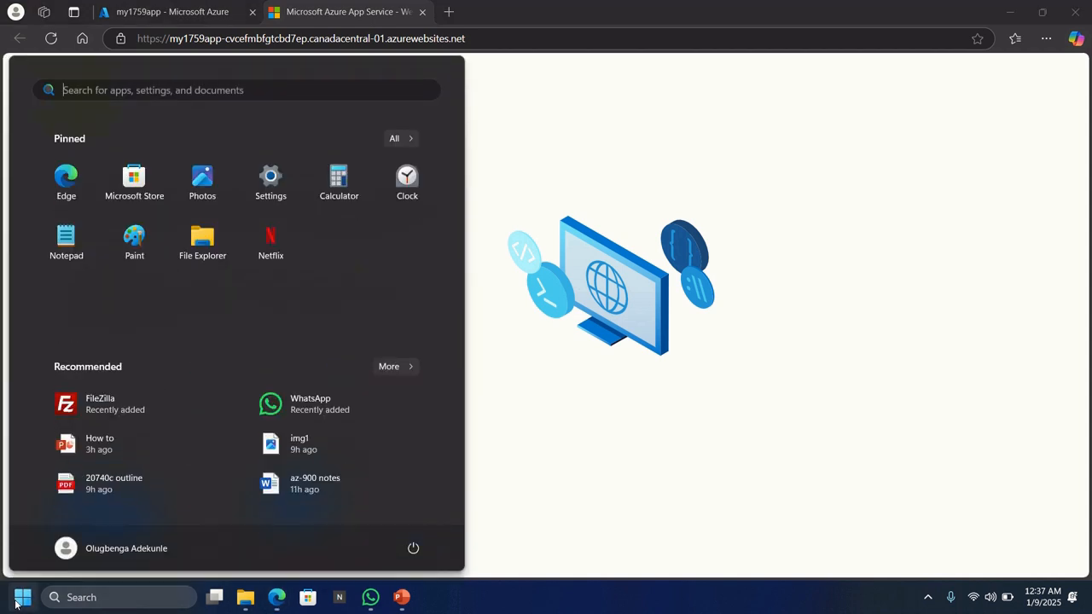
# Search Start for 'visual' and run Visual Studio 2022 as administrator
pyautogui.write('visual')
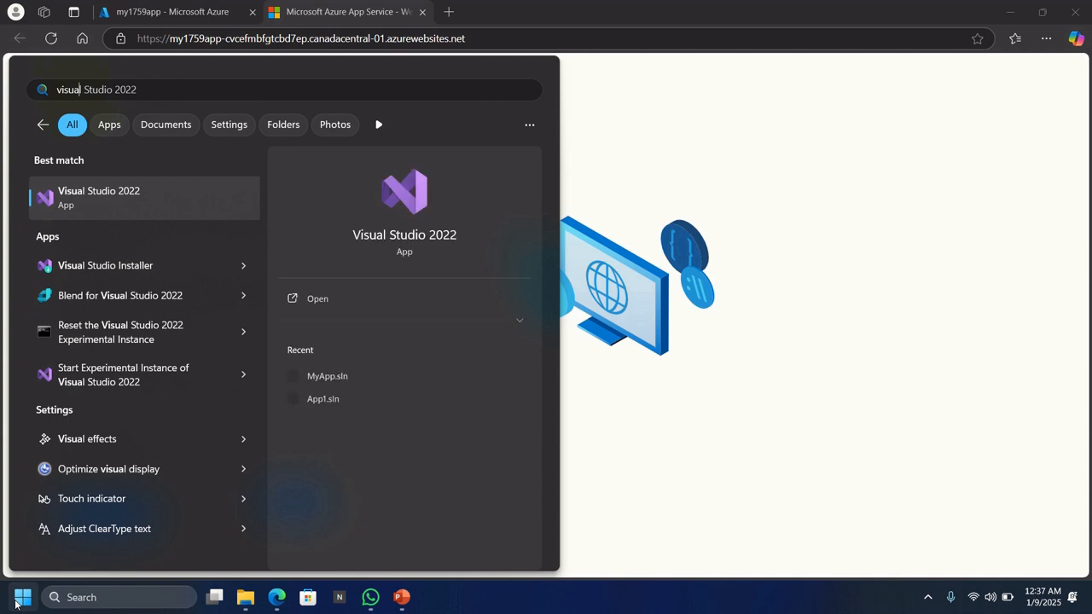
pyautogui.rightClick(107, 200)
pyautogui.click(158, 221)
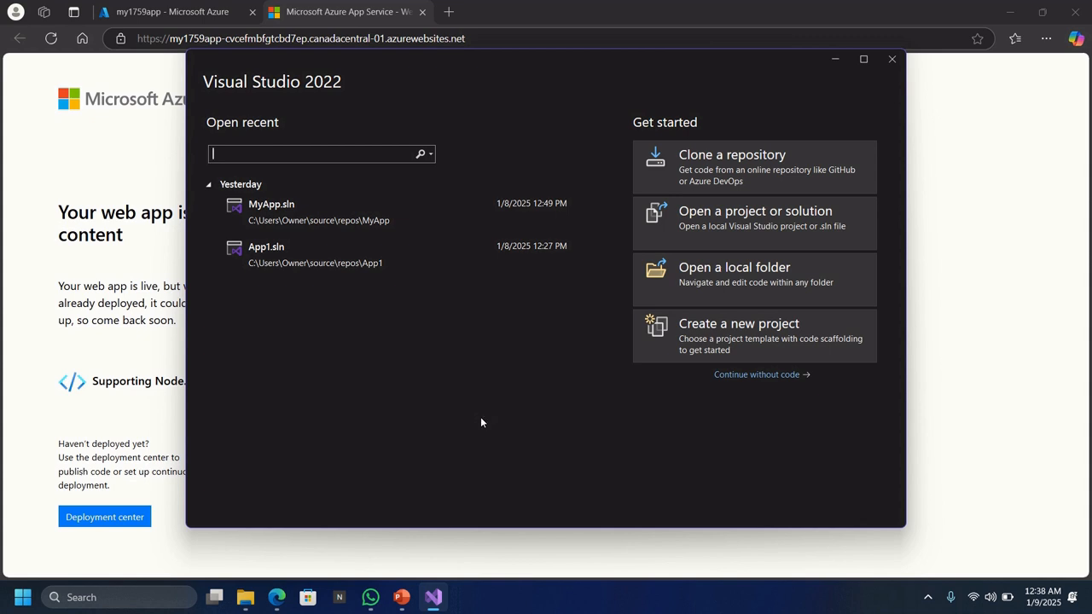
# Start a new project from the ASP.NET Web Application (.NET Framework) template
pyautogui.click(700, 335)
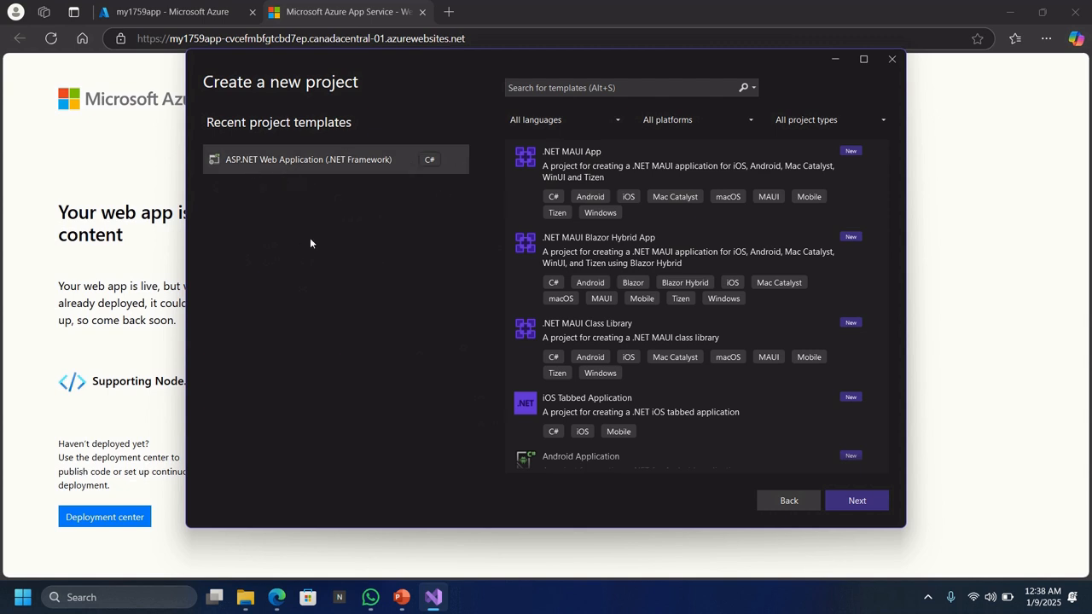
pyautogui.click(246, 175)
# Replace WebApplication1 with my1759app as the project and solution name
pyautogui.click(848, 498)
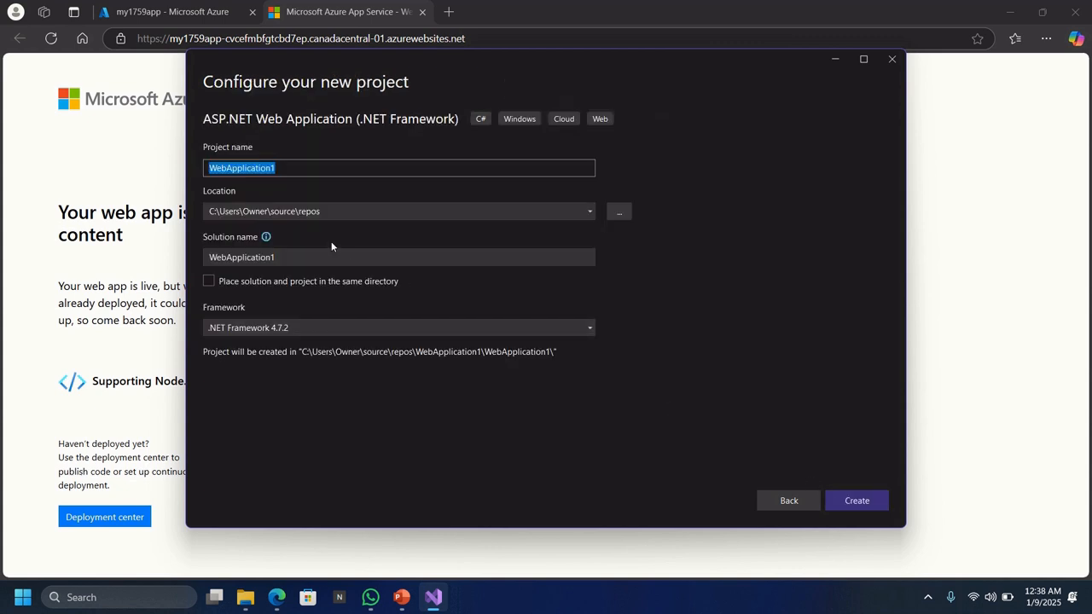
pyautogui.write('my')
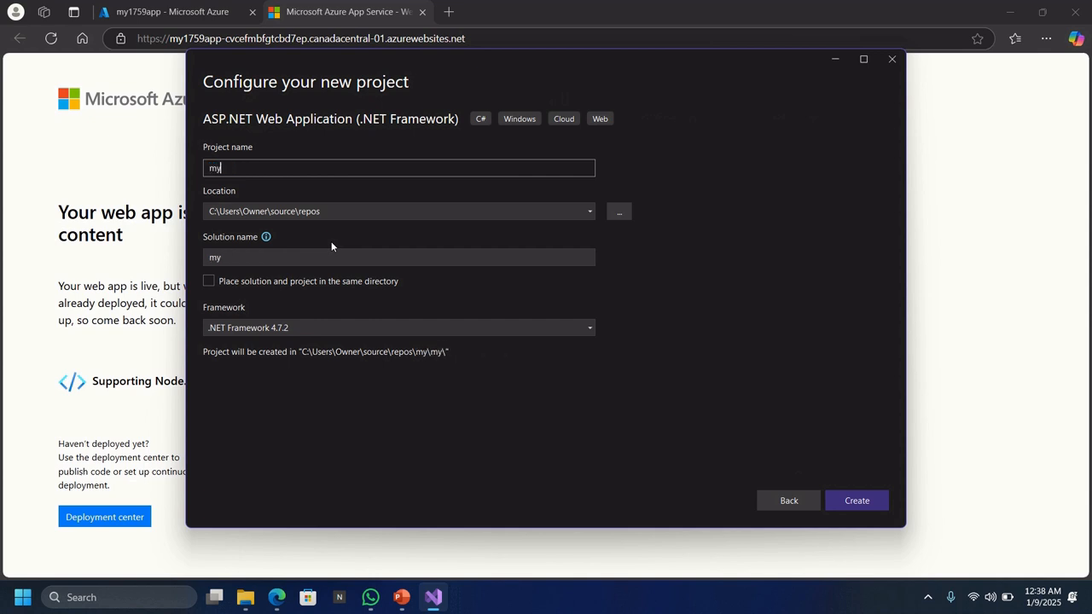
pyautogui.write('1759a')
pyautogui.write('pp')
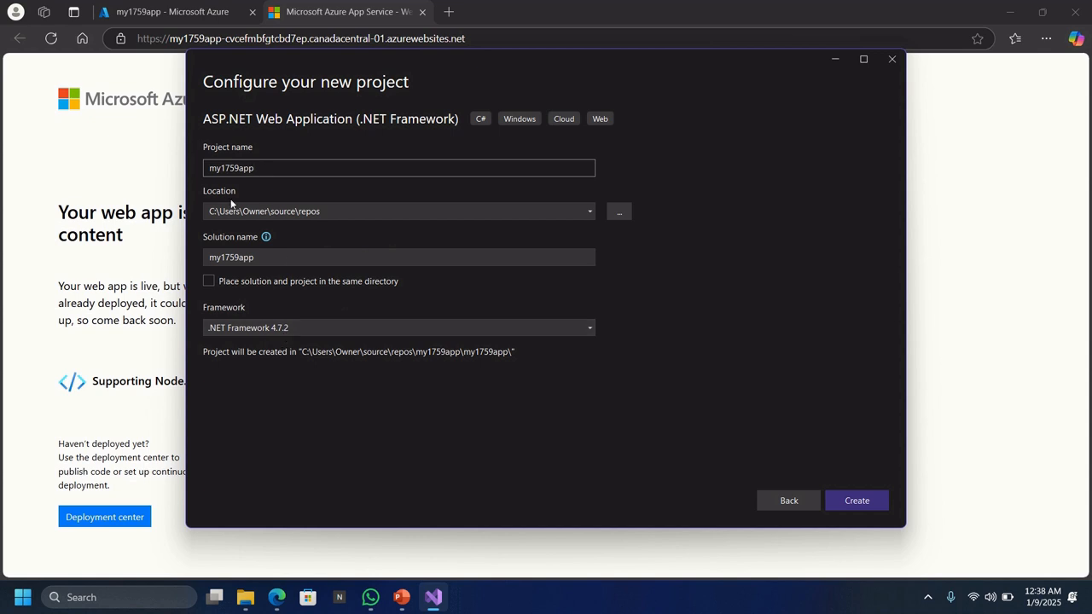
# Choose the MVC template, clear Configure for HTTPS, and create the my1759app project
pyautogui.click(851, 500)
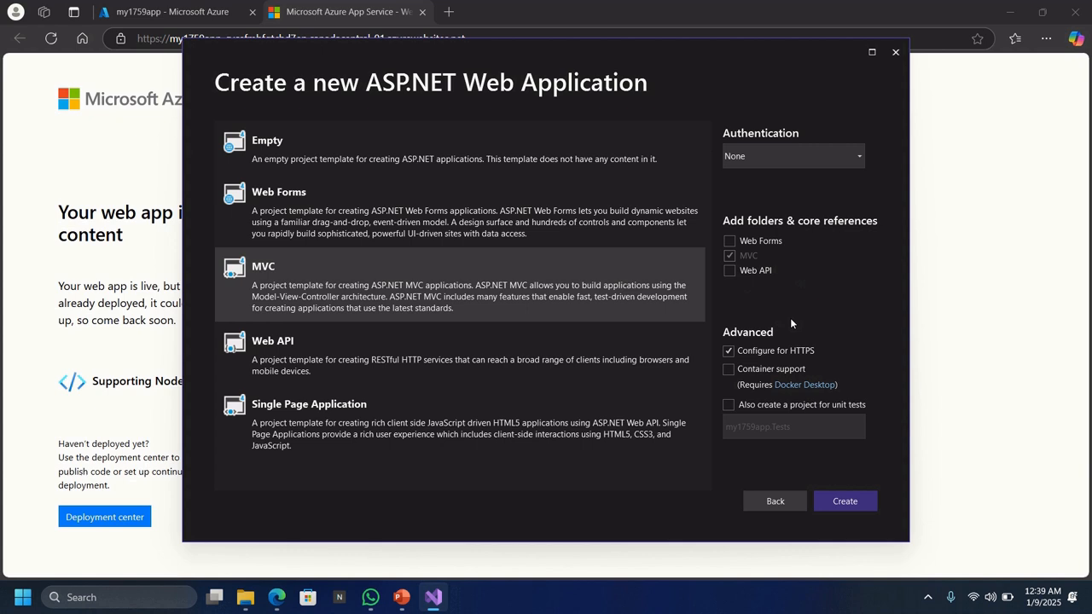
pyautogui.click(730, 353)
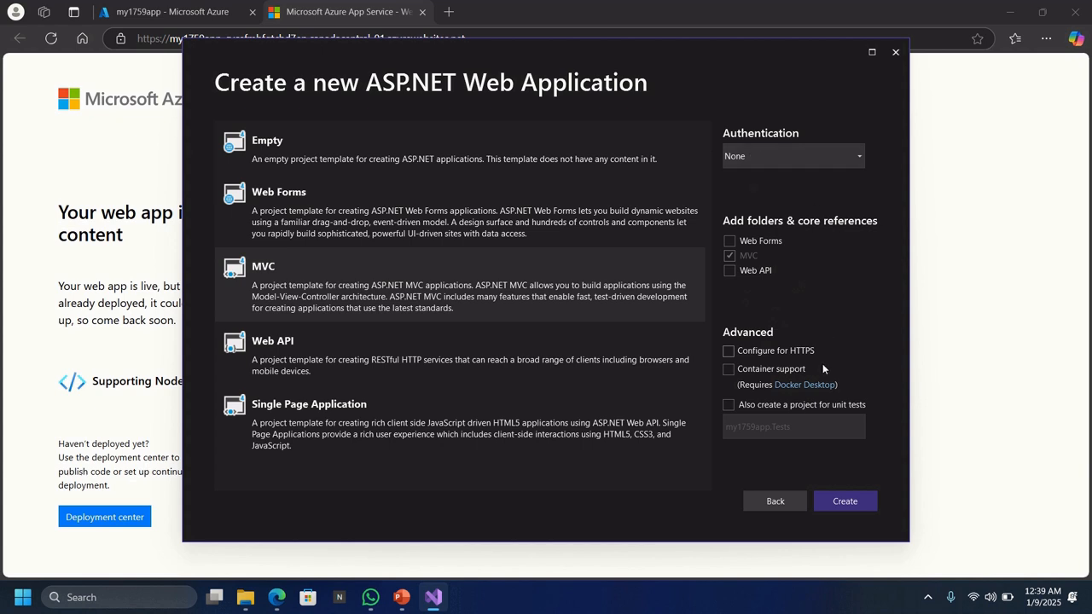
pyautogui.click(836, 502)
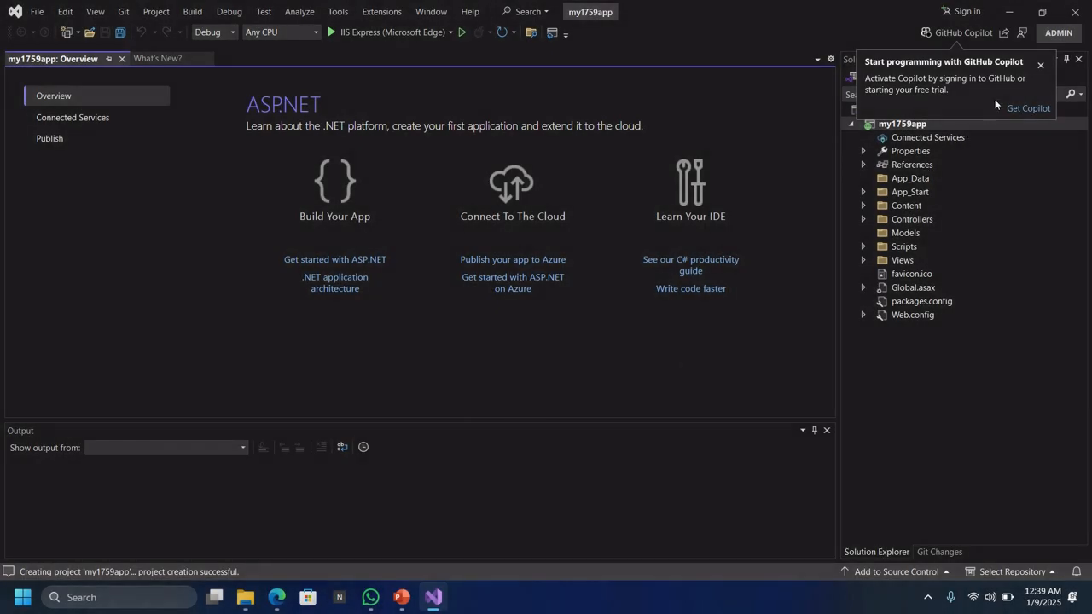
# Dismiss the GitHub Copilot prompt and build the my1759app solution: 1 succeeded, 0 failed
pyautogui.click(1040, 65)
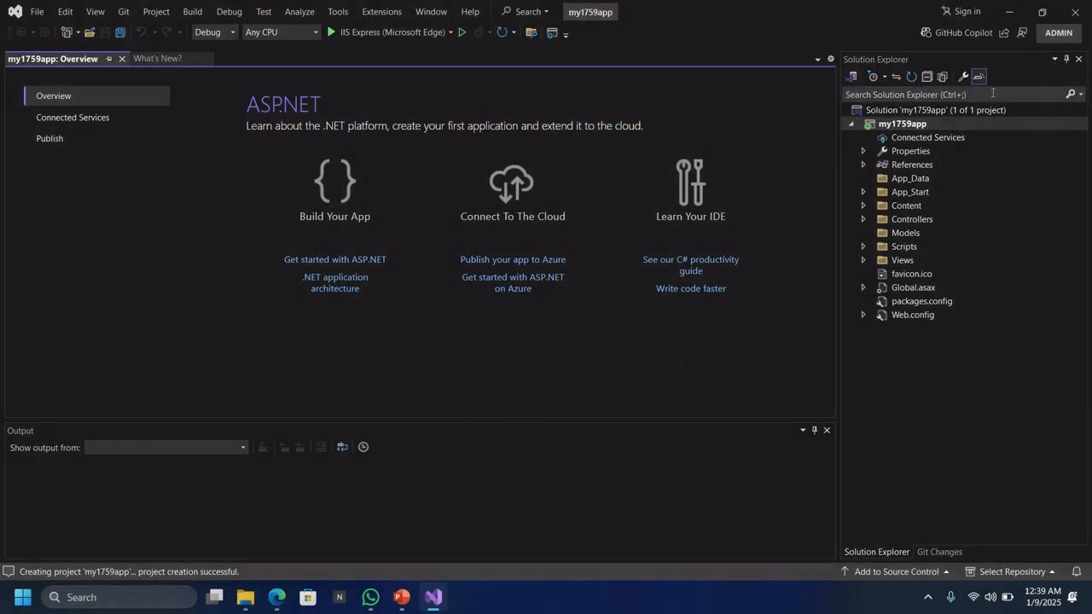
pyautogui.click(888, 112)
pyautogui.rightClick(889, 108)
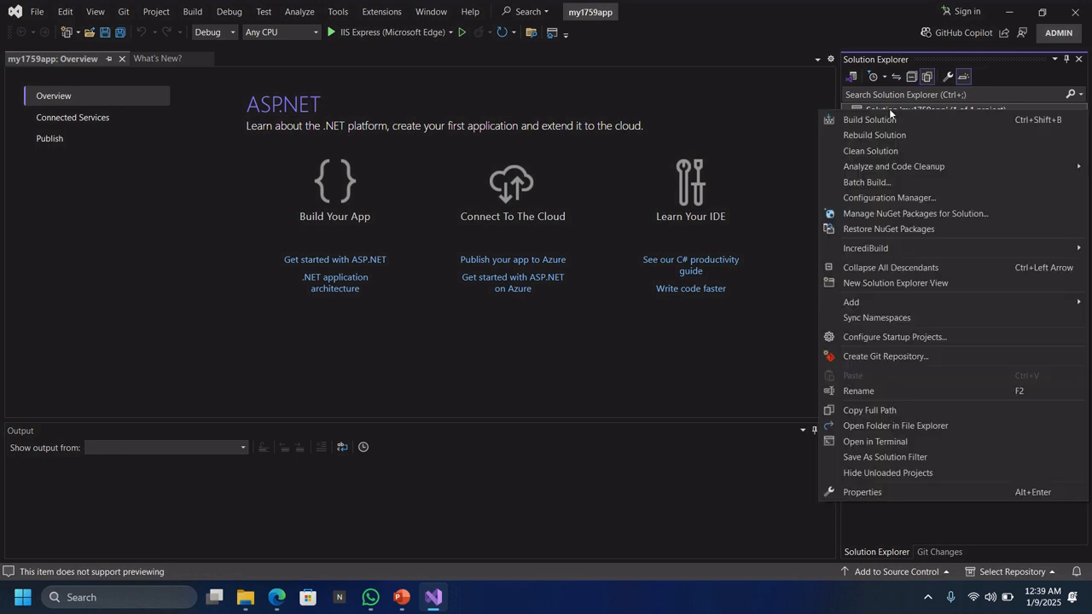
pyautogui.click(872, 125)
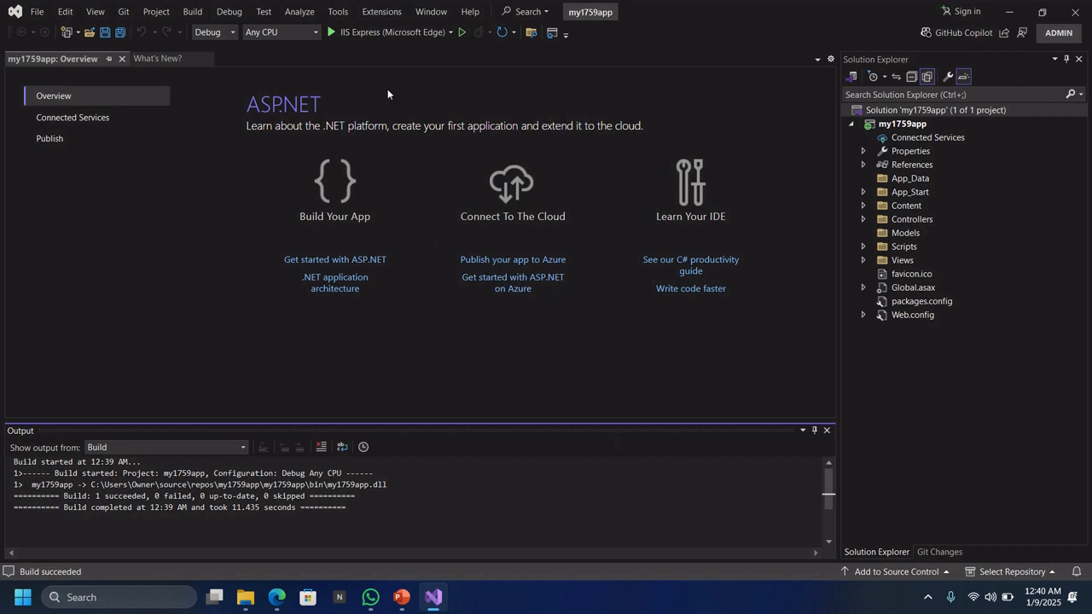
# Run my1759app locally in the browser, then switch to the Azure-hosted site's window
pyautogui.click(375, 33)
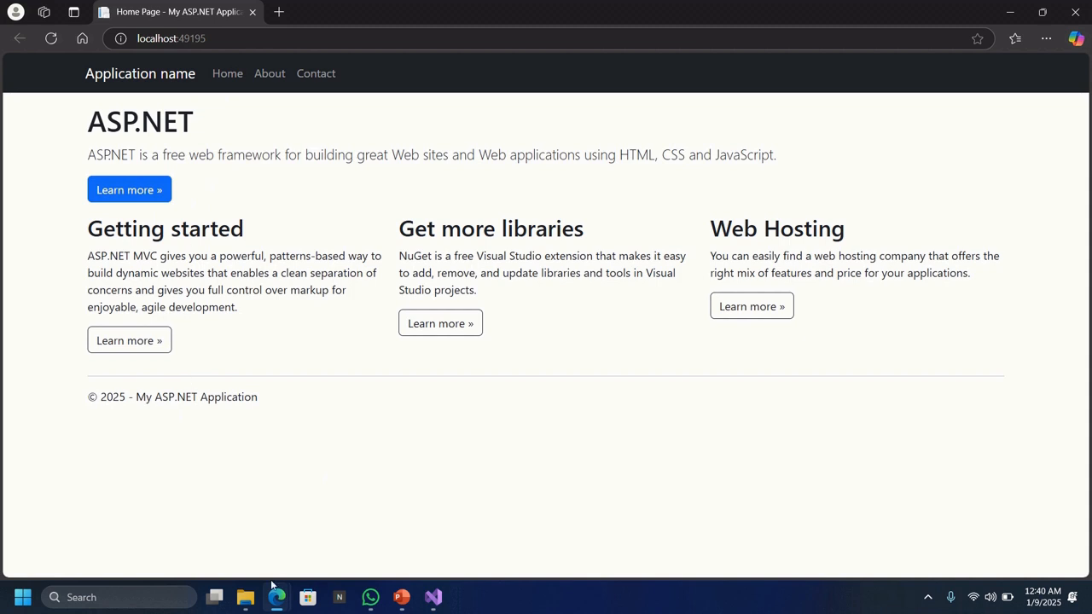
pyautogui.moveTo(273, 605)
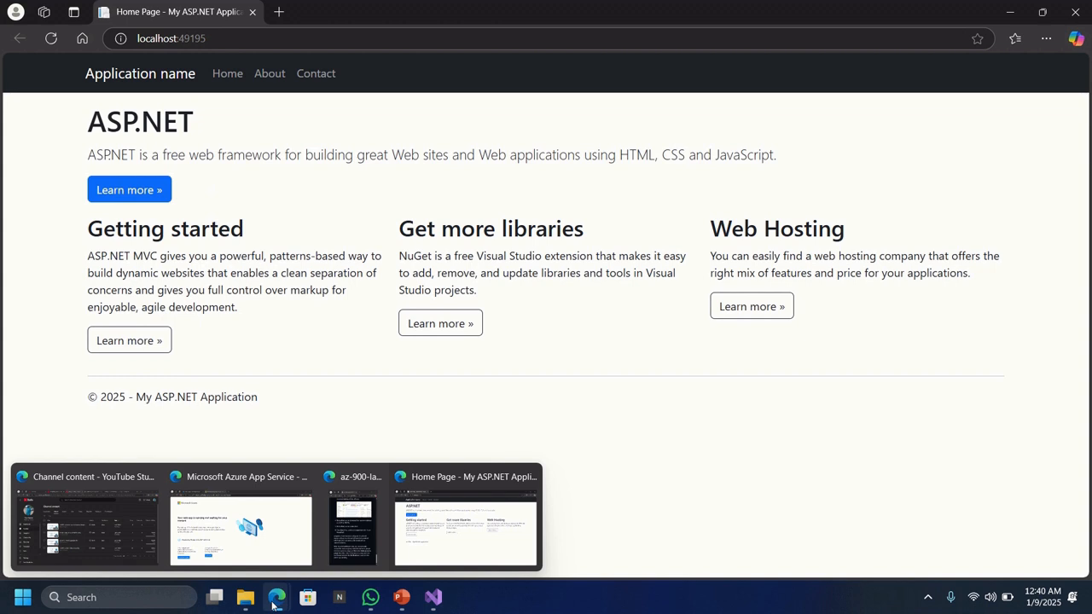
pyautogui.click(268, 546)
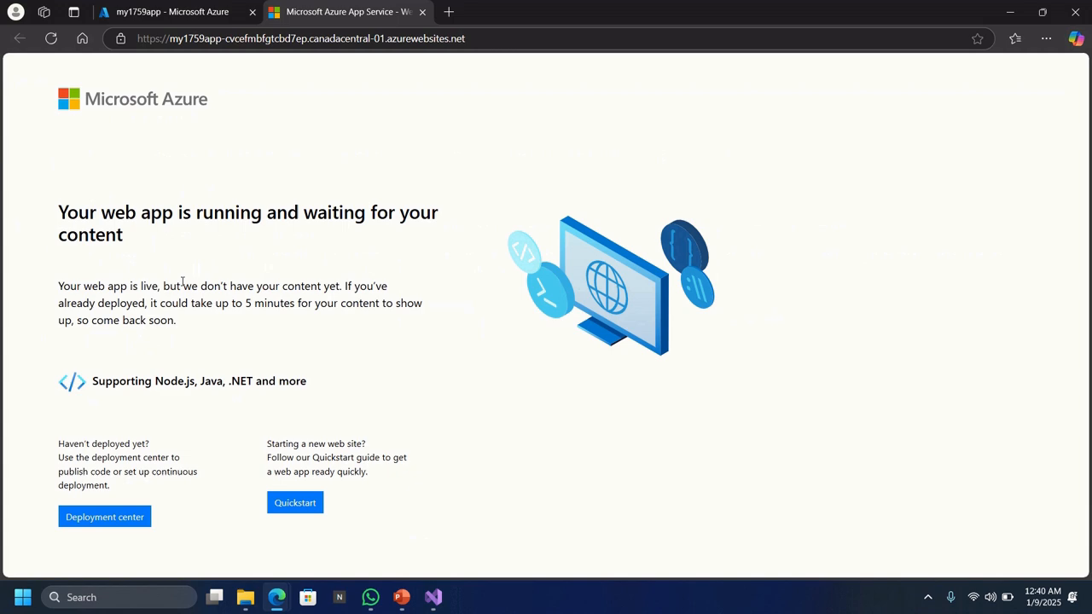
# Close the local ASP.NET site window and return to the my1759app Azure portal tab
pyautogui.moveTo(283, 600)
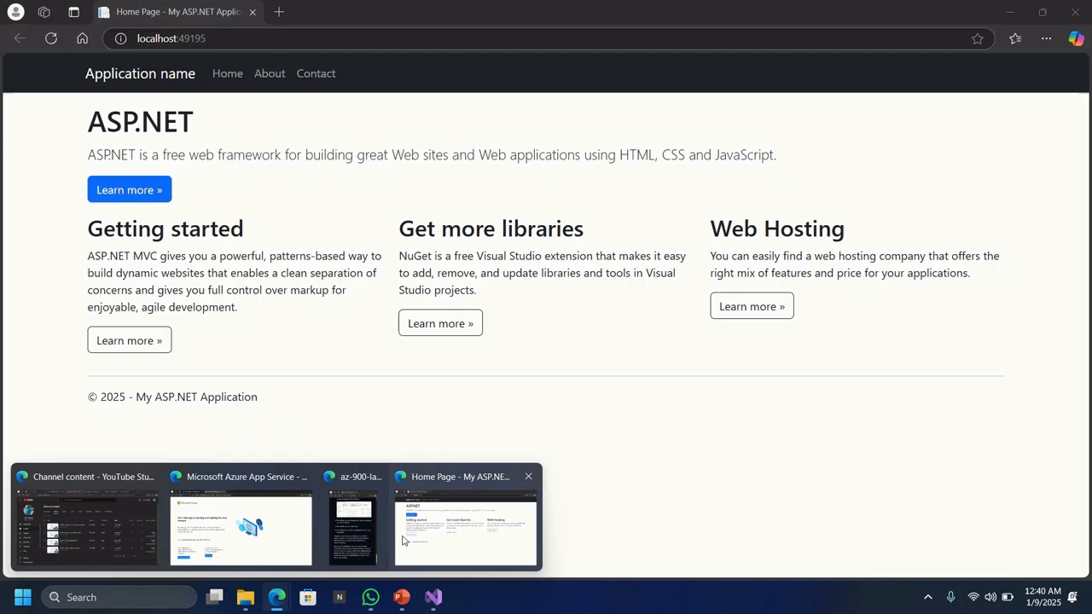
pyautogui.click(415, 531)
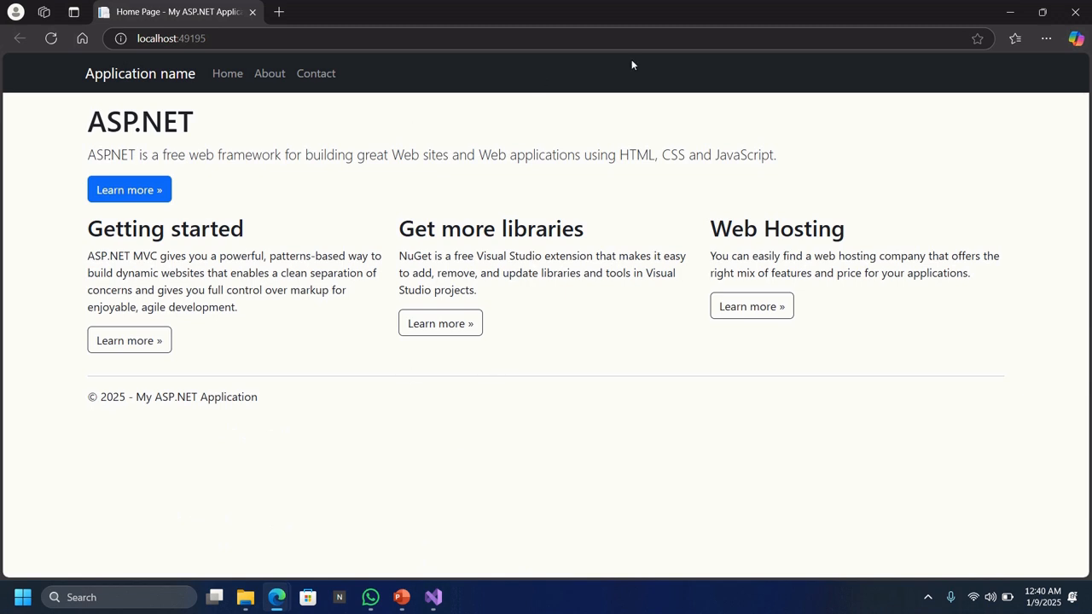
pyautogui.click(1075, 12)
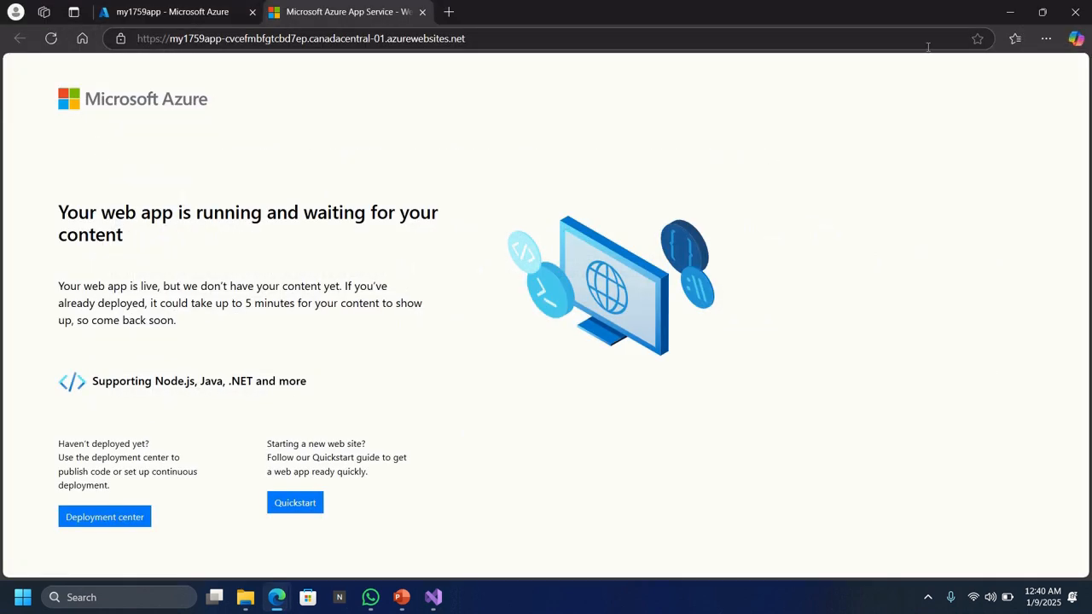
pyautogui.click(149, 14)
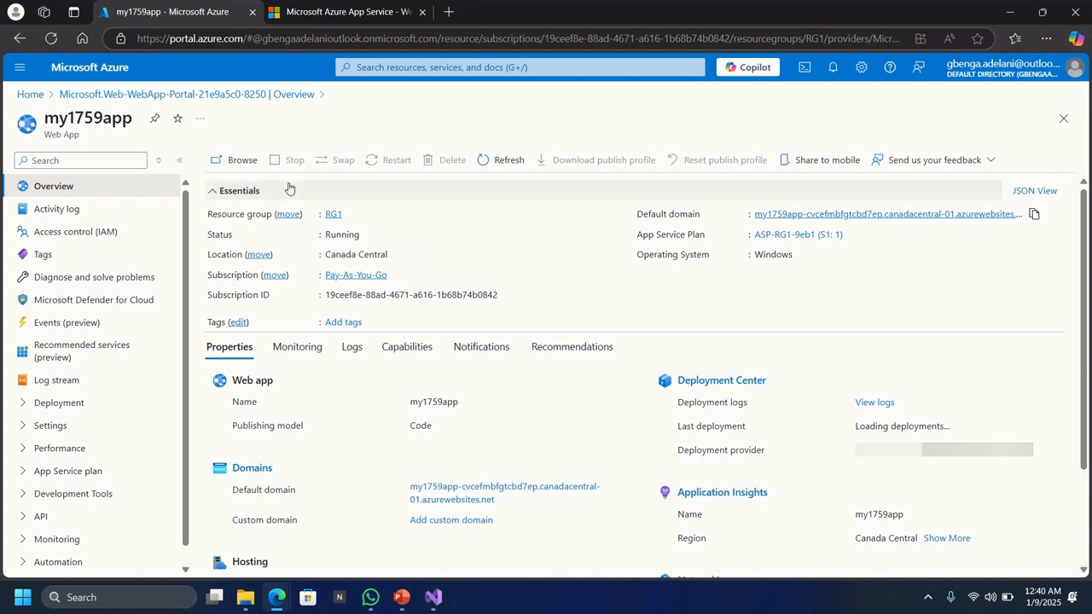
# Reload the web app Overview page and download my1759app.PublishSettings, the publish profile
pyautogui.click(53, 39)
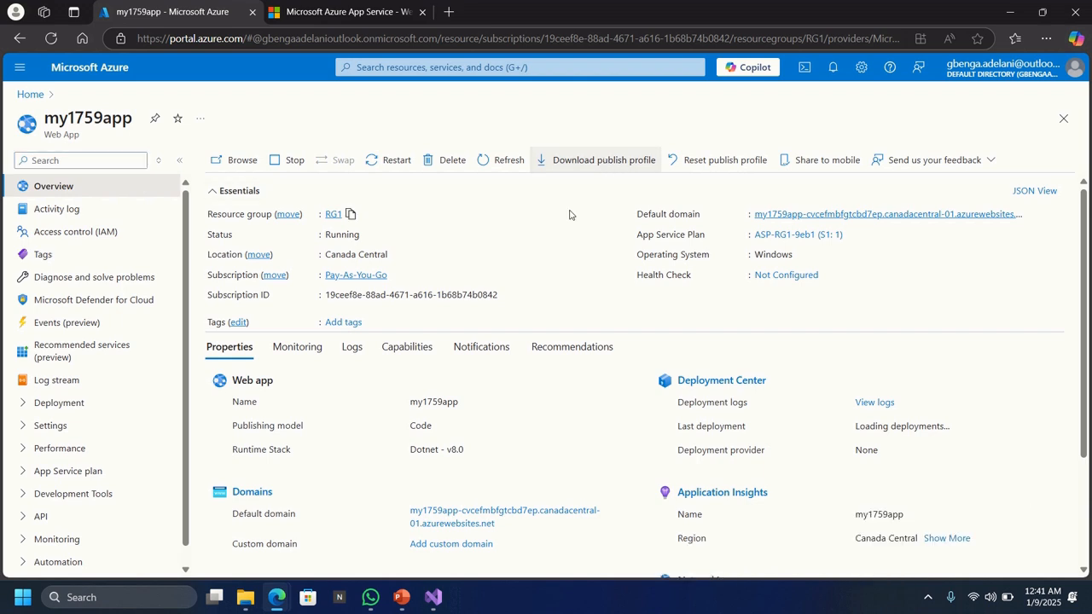
pyautogui.click(559, 160)
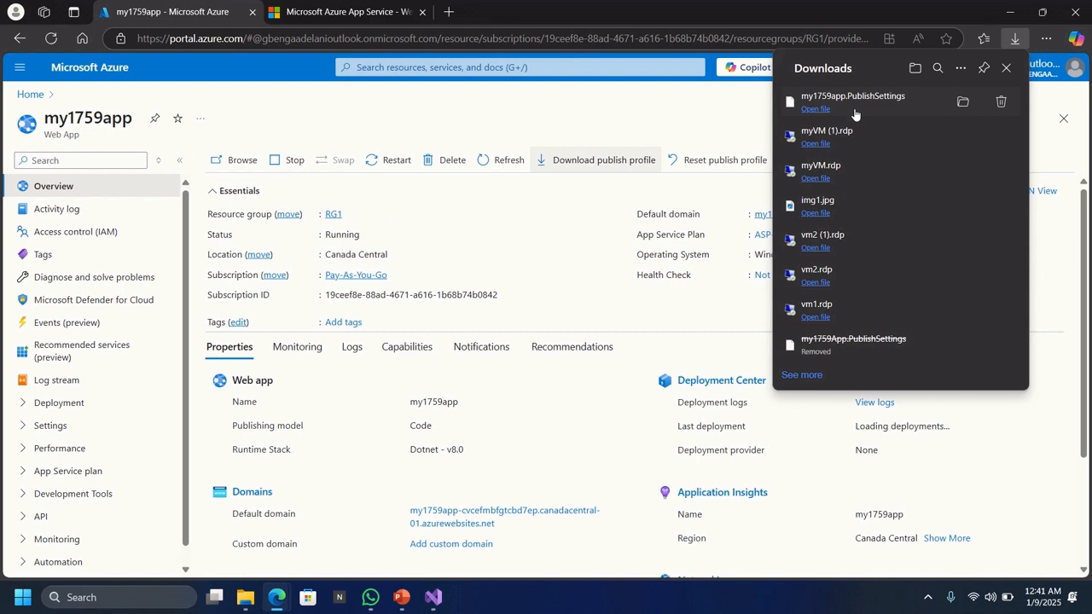
pyautogui.click(437, 599)
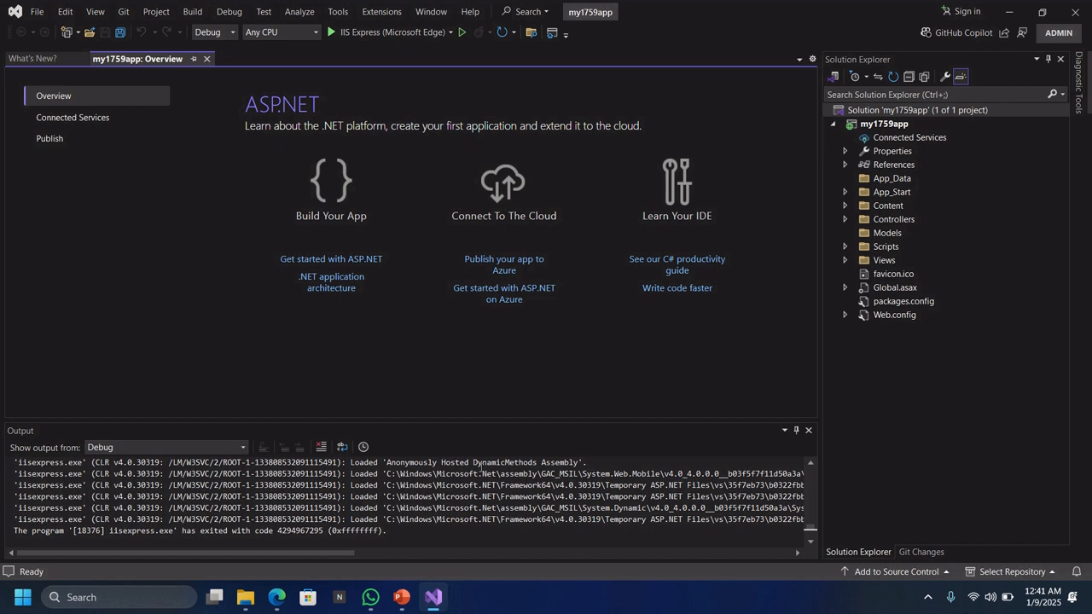
# Import my1759app.PublishSettings from Downloads as the project's Web Deploy publish profile
pyautogui.click(891, 127)
pyautogui.rightClick(890, 127)
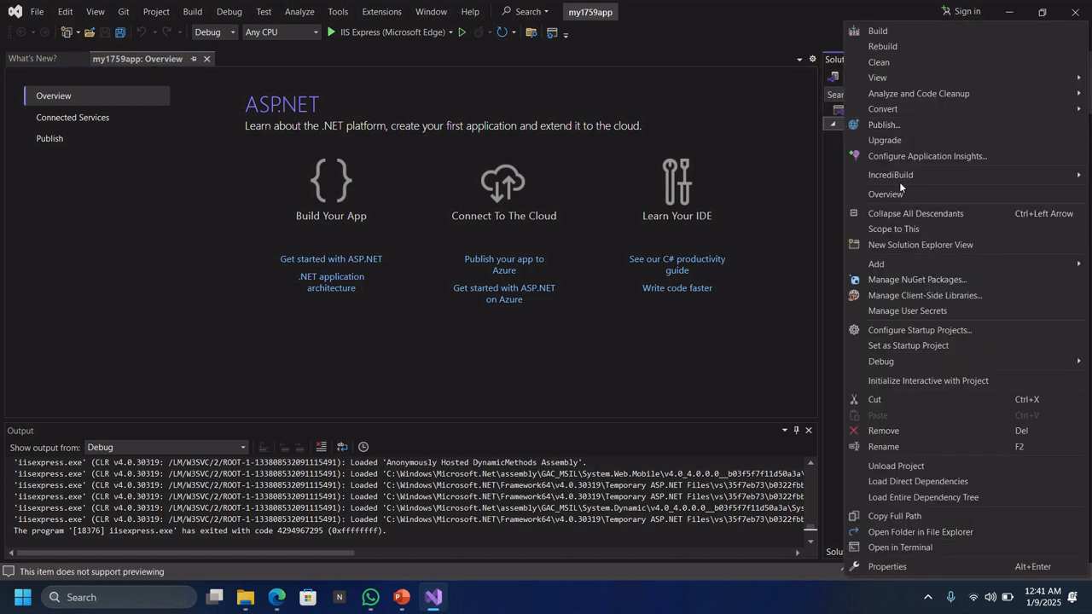
pyautogui.click(903, 124)
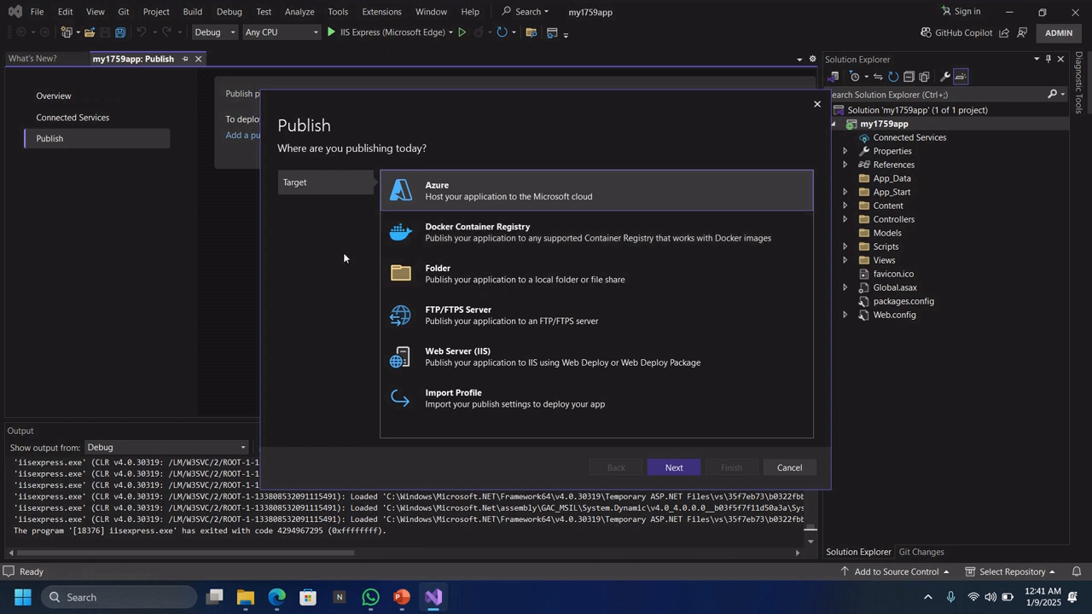
pyautogui.click(467, 402)
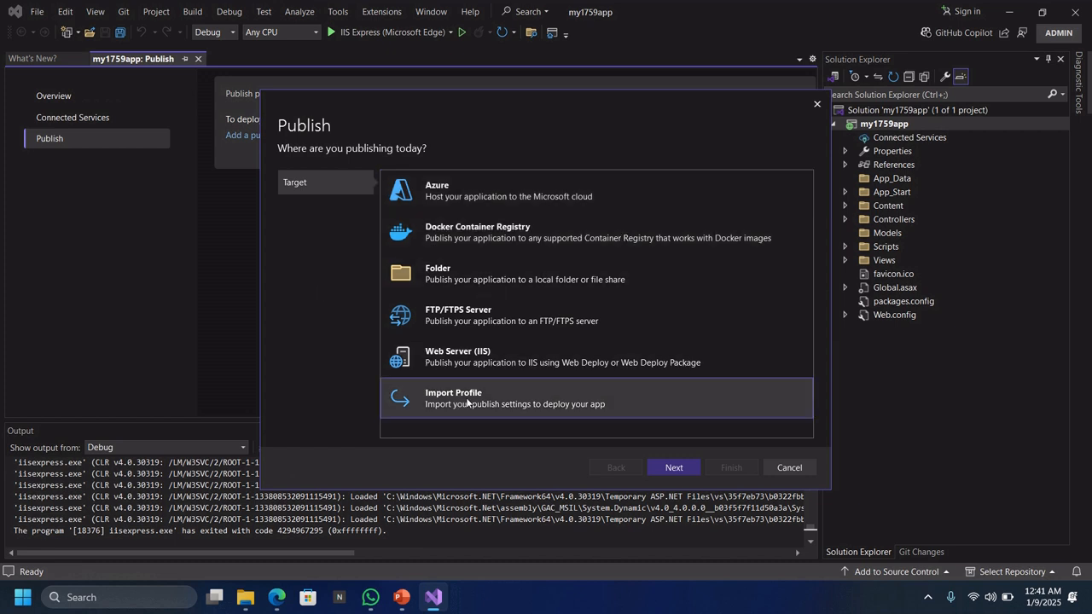
pyautogui.click(673, 467)
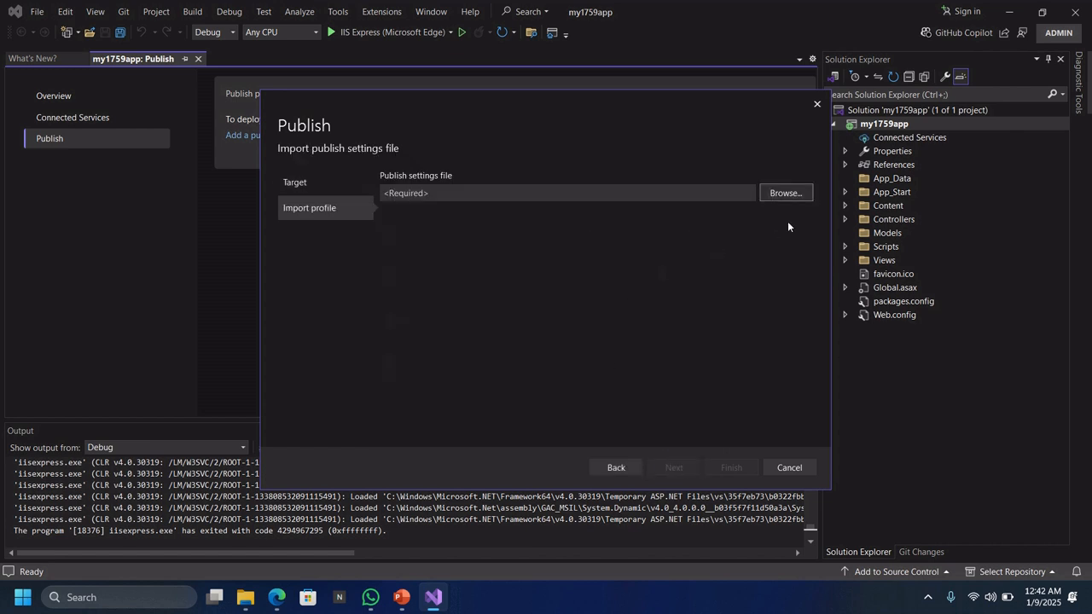
pyautogui.click(786, 193)
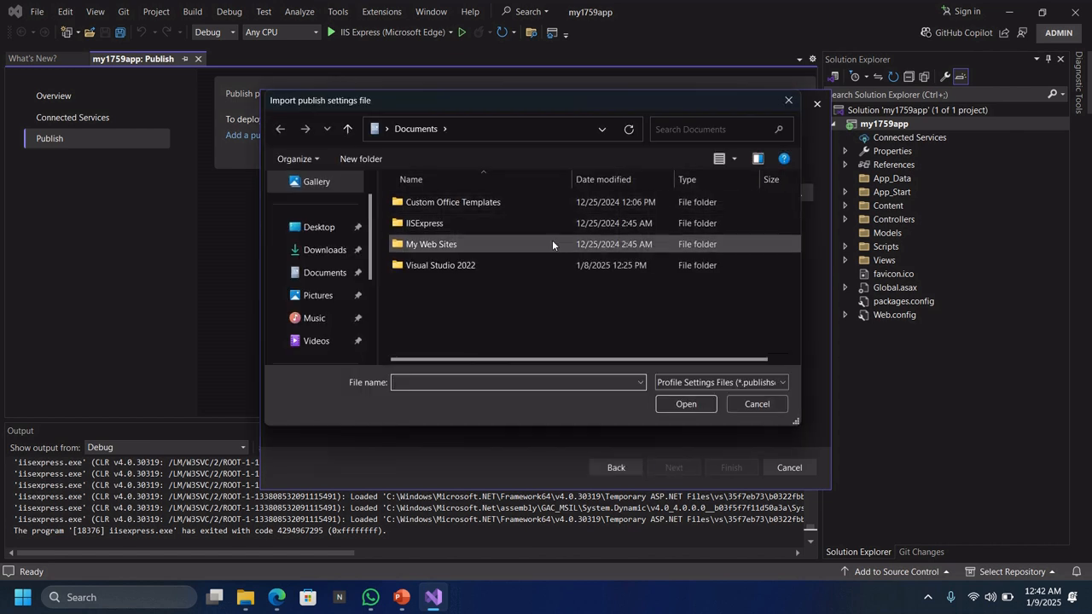
pyautogui.scroll(1, 333, 251)
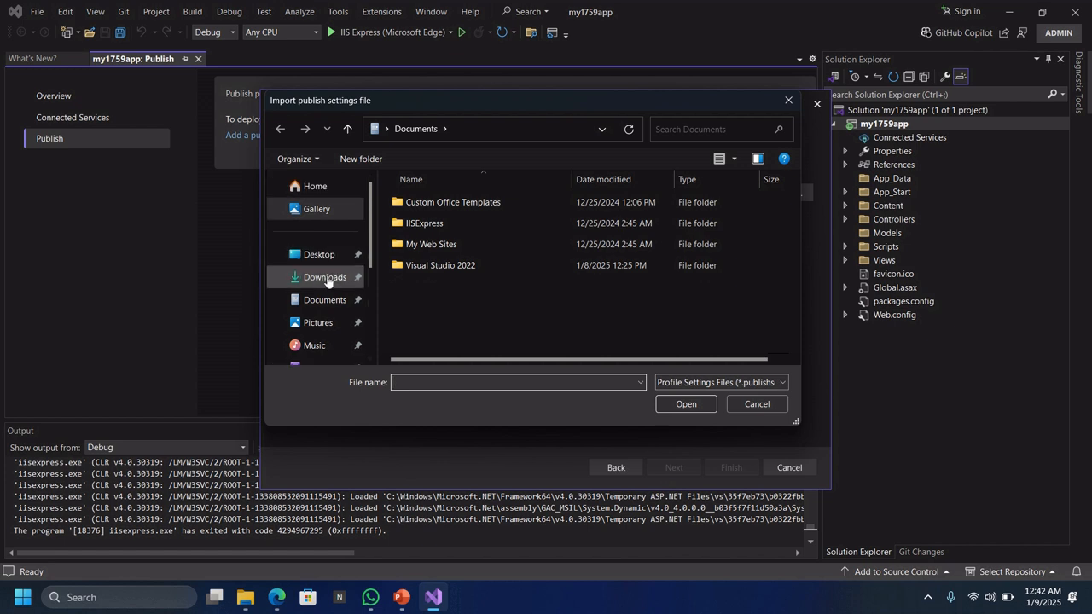
pyautogui.click(327, 281)
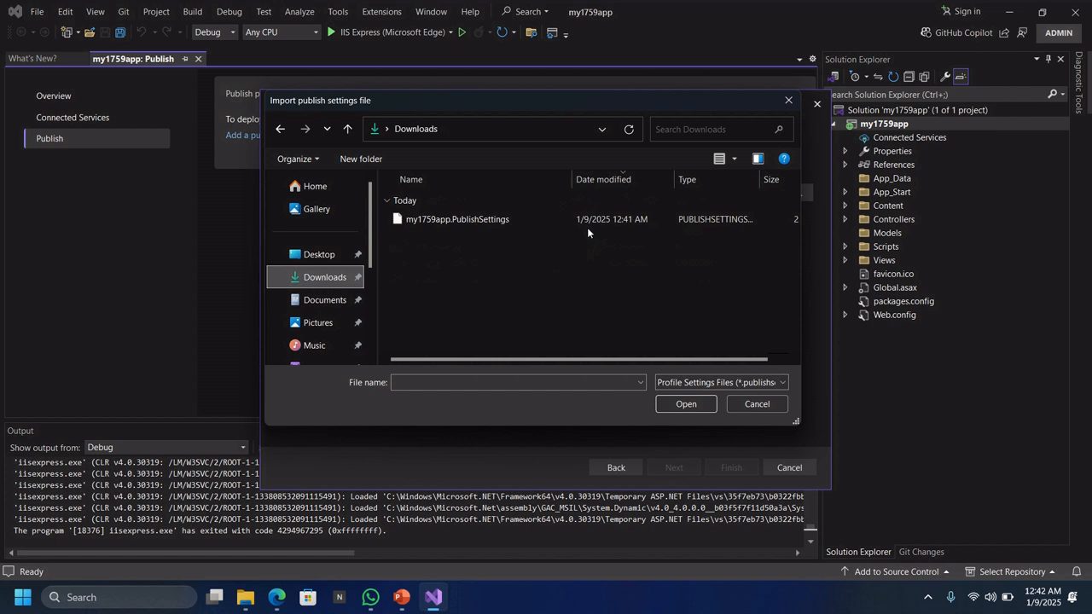
pyautogui.doubleClick(453, 221)
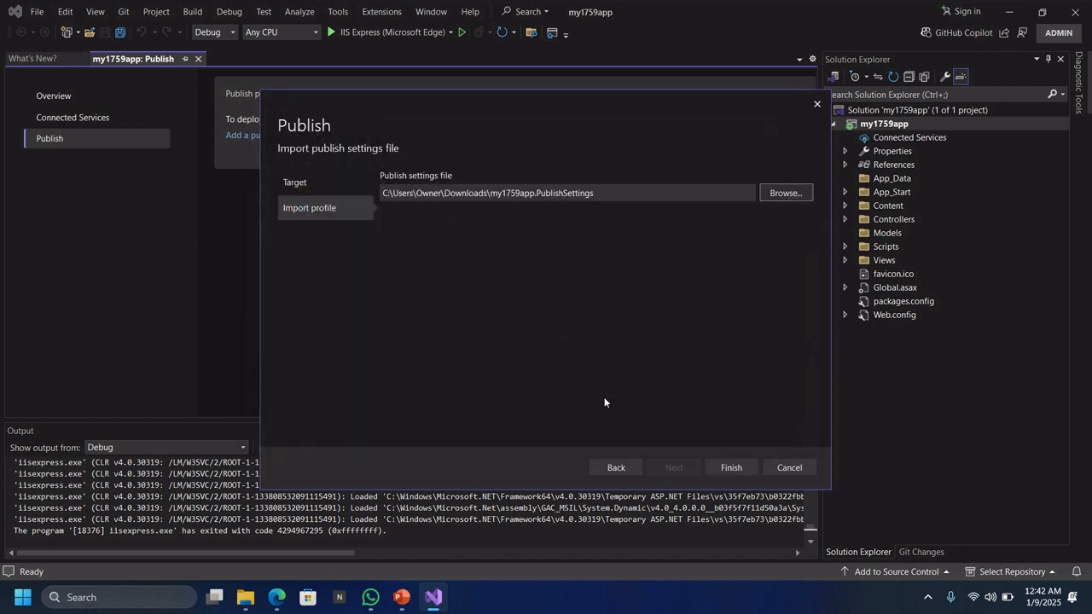
pyautogui.click(729, 467)
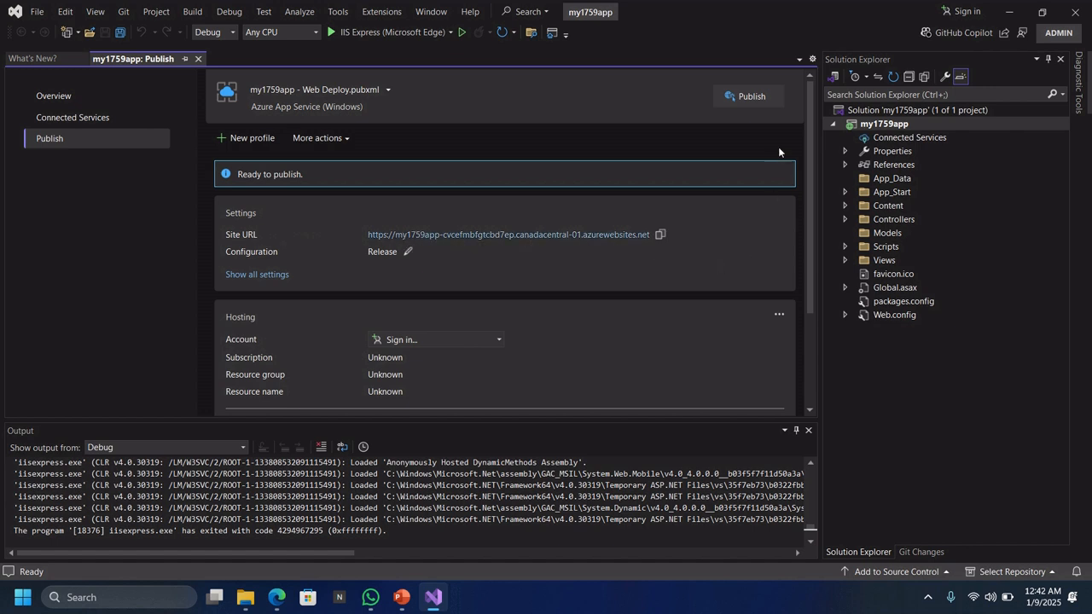
# Publish my1759app with the Web Deploy profile until 'Publish succeeded' appears
pyautogui.click(739, 98)
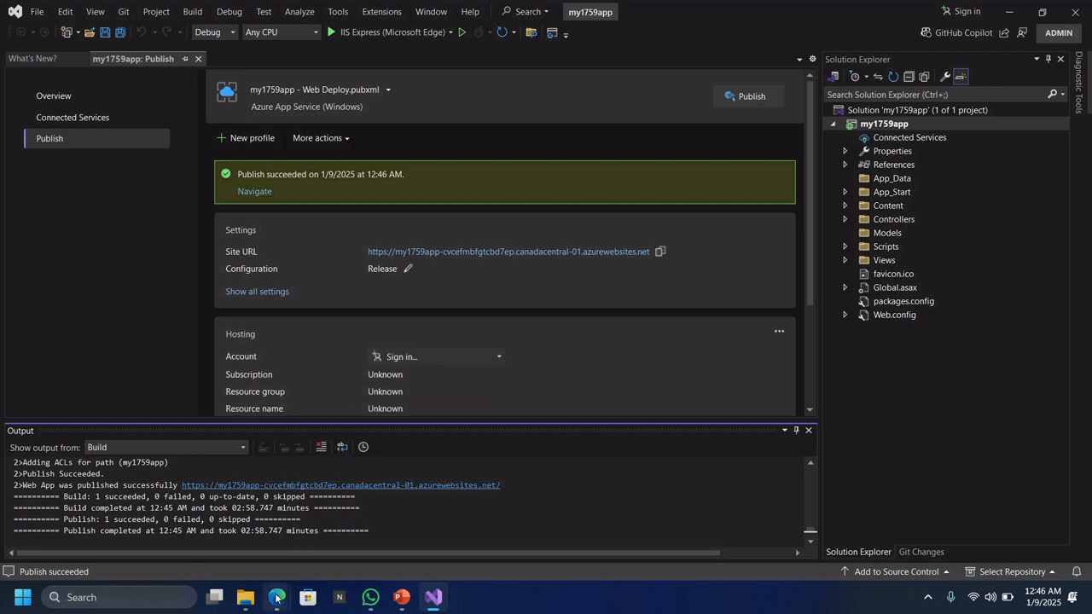
# Refresh the Azure site tab in Edge to show the deployed ASP.NET home page
pyautogui.moveTo(275, 598)
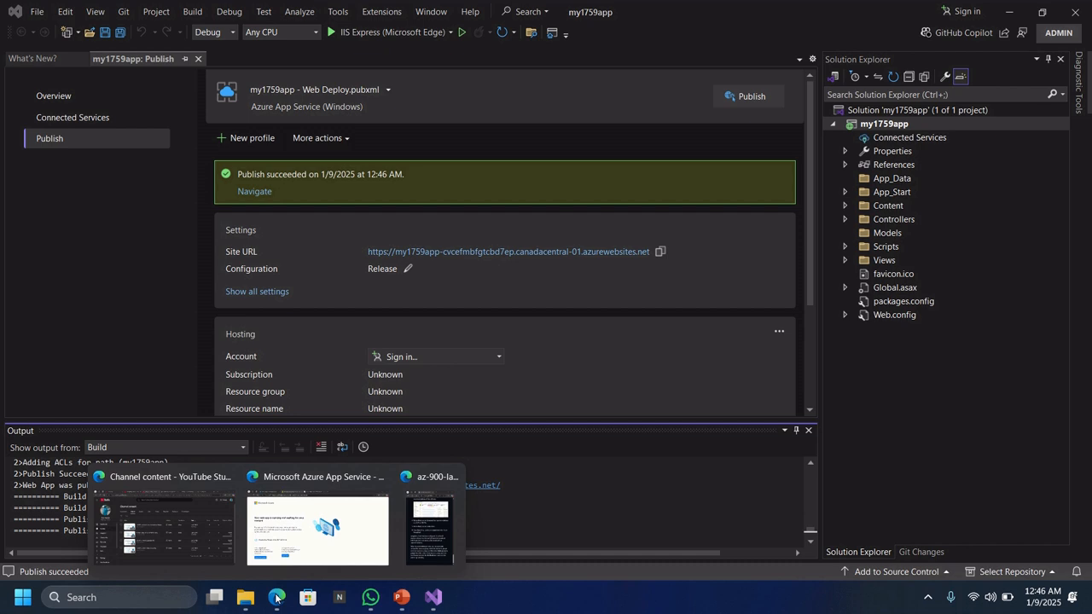
pyautogui.click(318, 525)
pyautogui.click(508, 12)
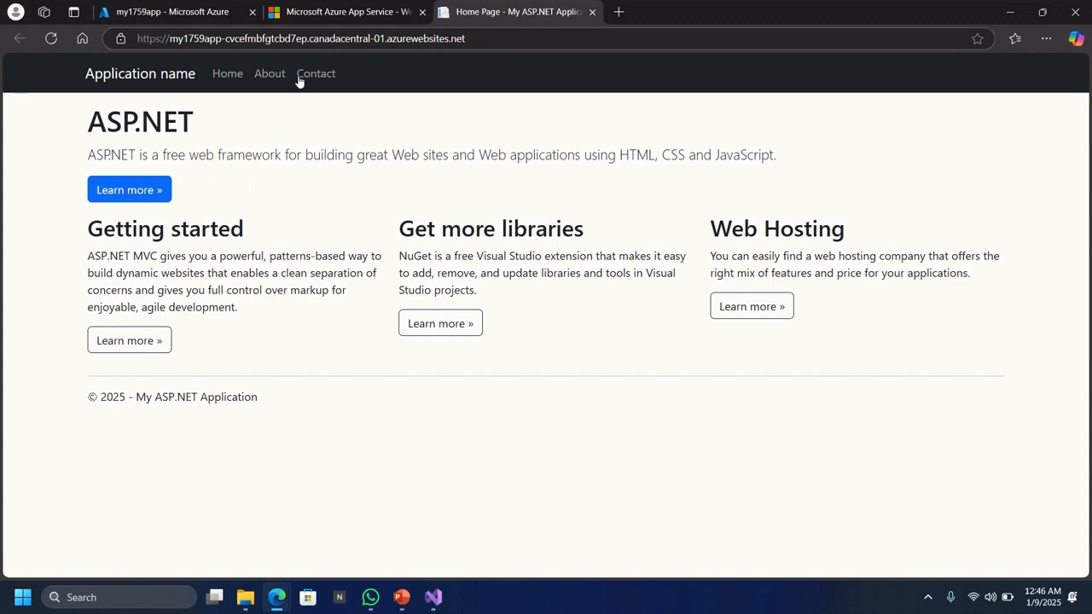
pyautogui.click(317, 13)
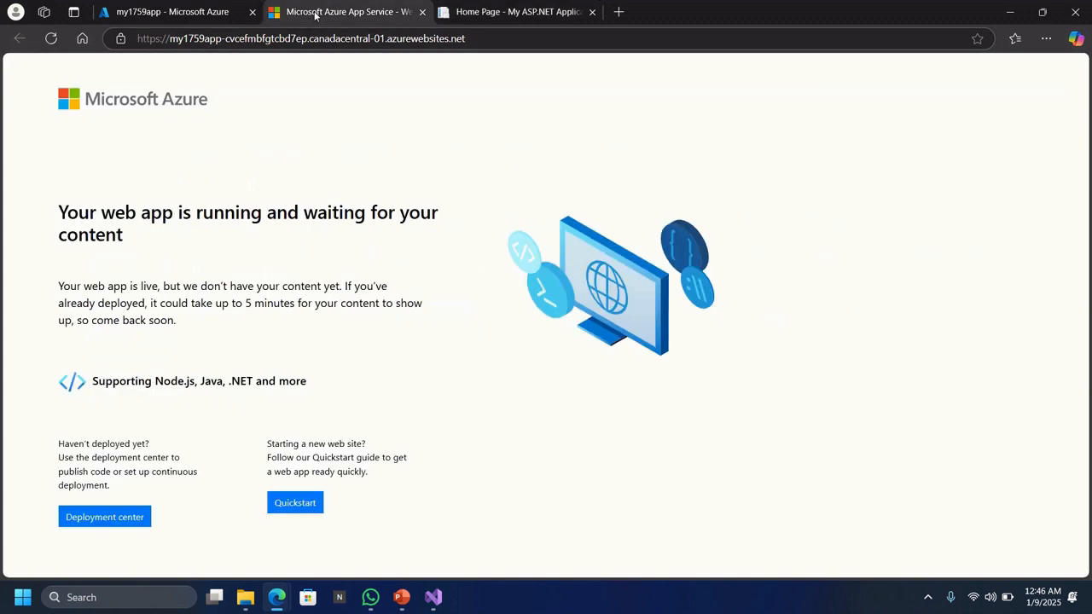
pyautogui.click(51, 38)
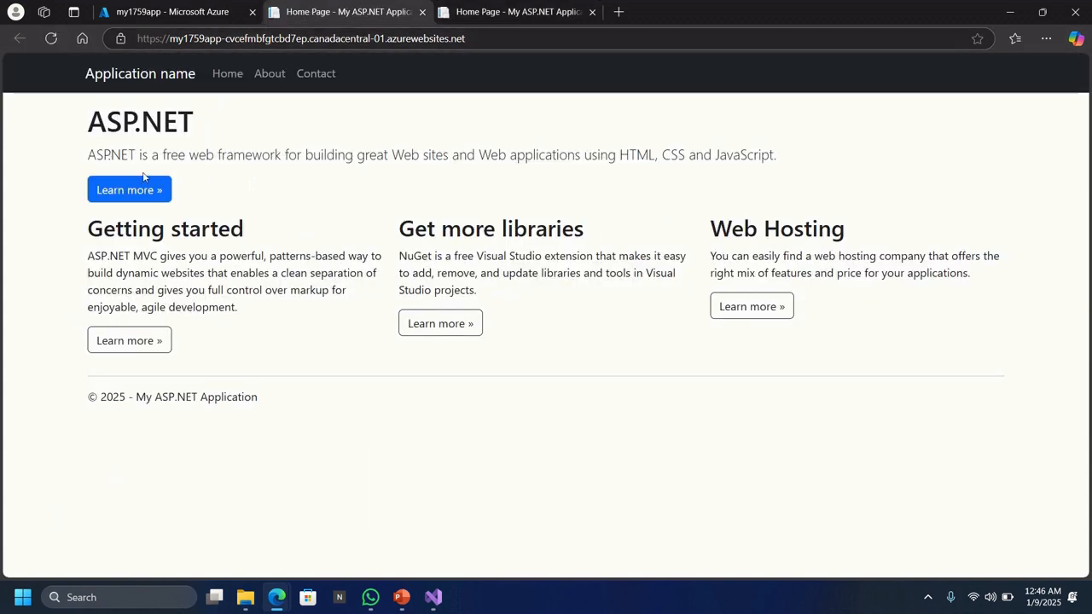